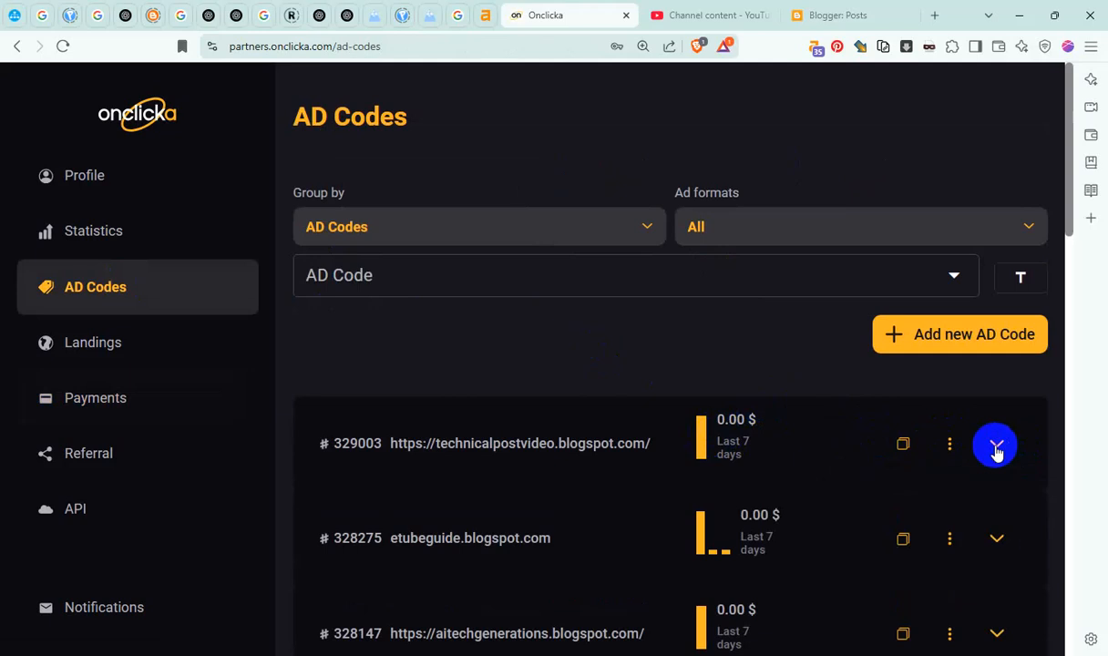
{"action": "scroll", "coordinate": [896, 467], "scroll_direction": "down", "scroll_amount": 1}
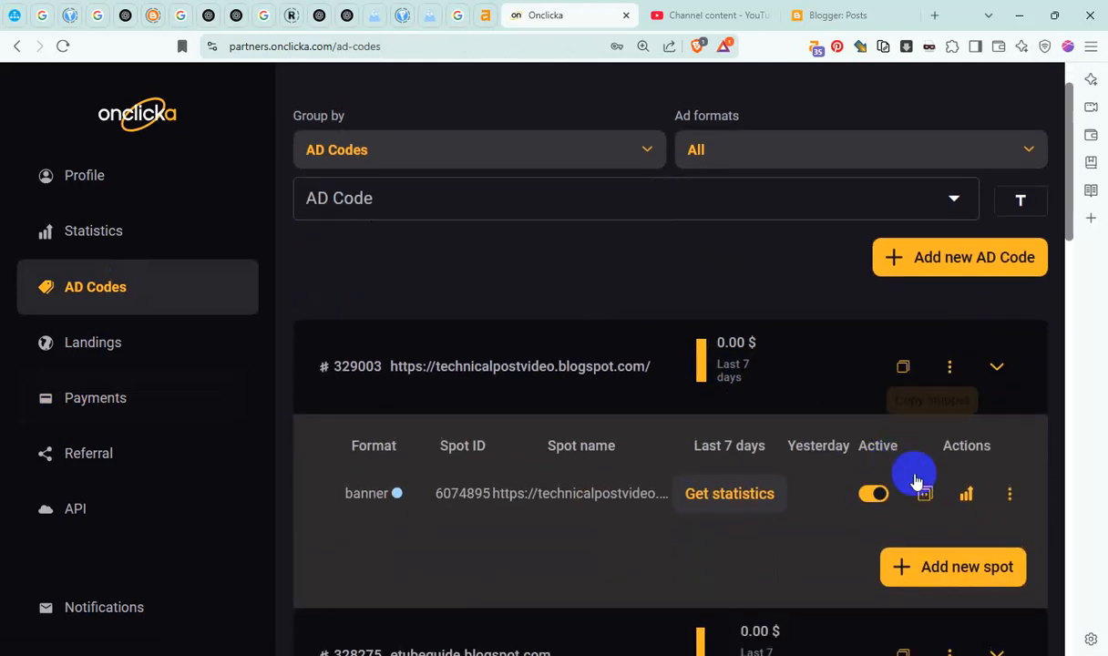
{"action": "left_click", "coordinate": [969, 493]}
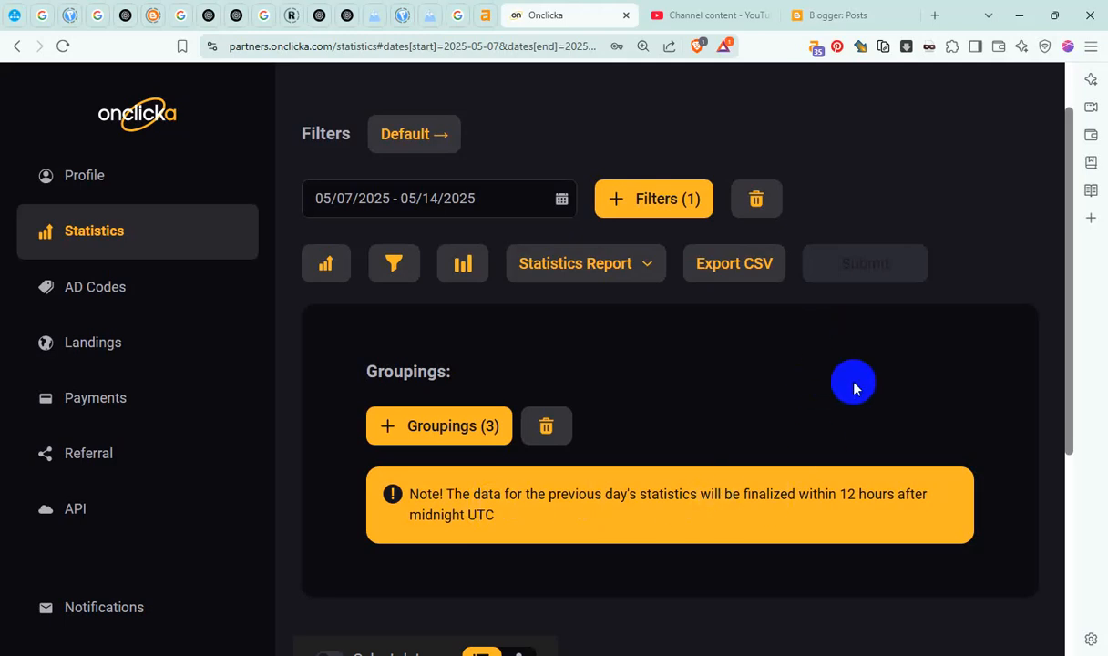
{"action": "left_click", "coordinate": [515, 529]}
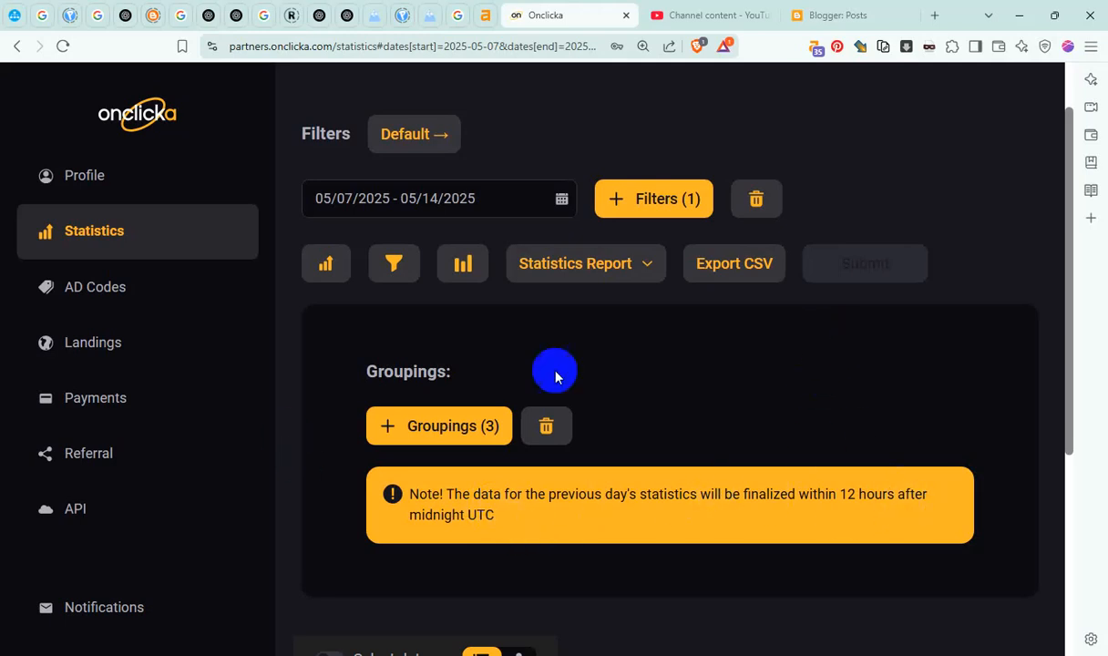
{"action": "left_click", "coordinate": [128, 308]}
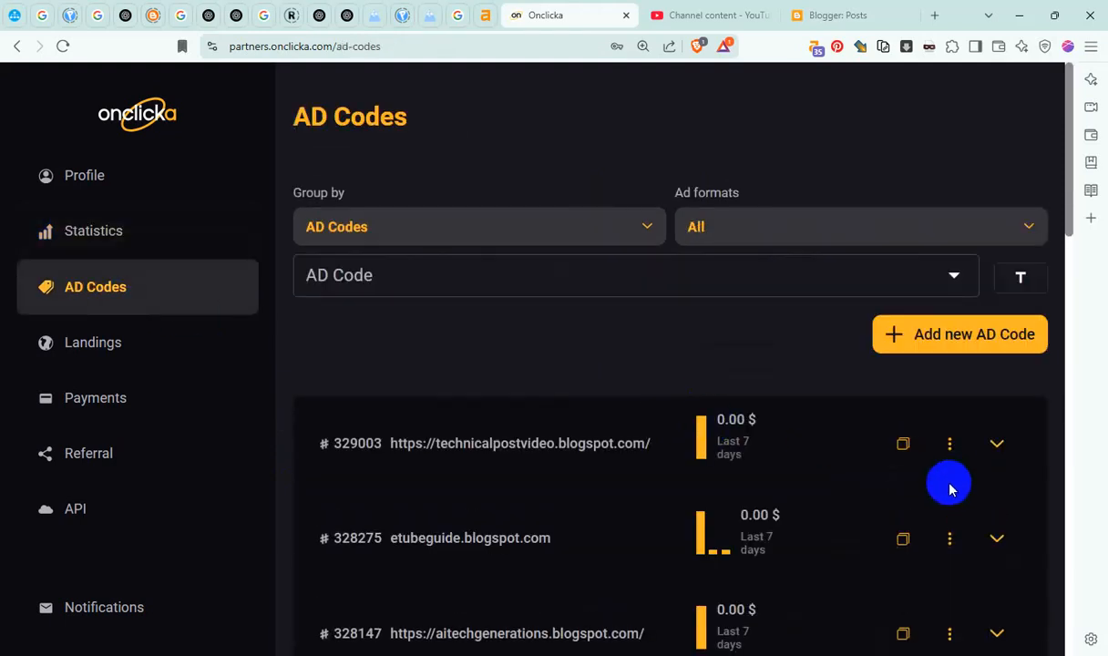
Start a new banner spot under the technicalpostvideo.blogspot.com ad code
{"action": "left_click", "coordinate": [998, 446]}
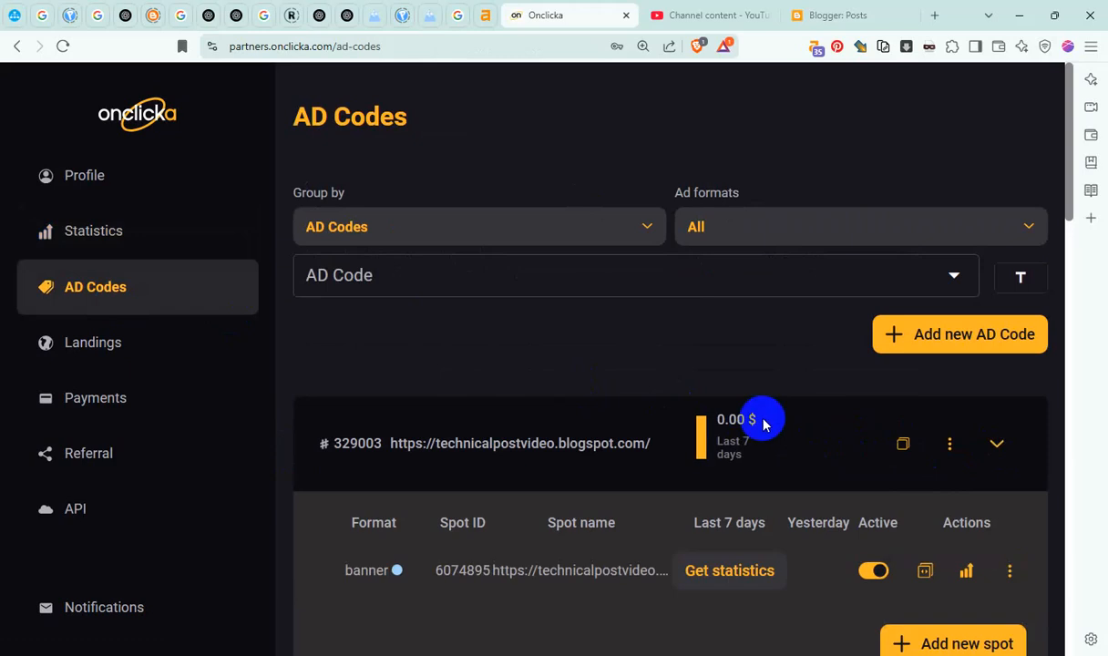
{"action": "scroll", "coordinate": [763, 423], "scroll_direction": "down", "scroll_amount": 3}
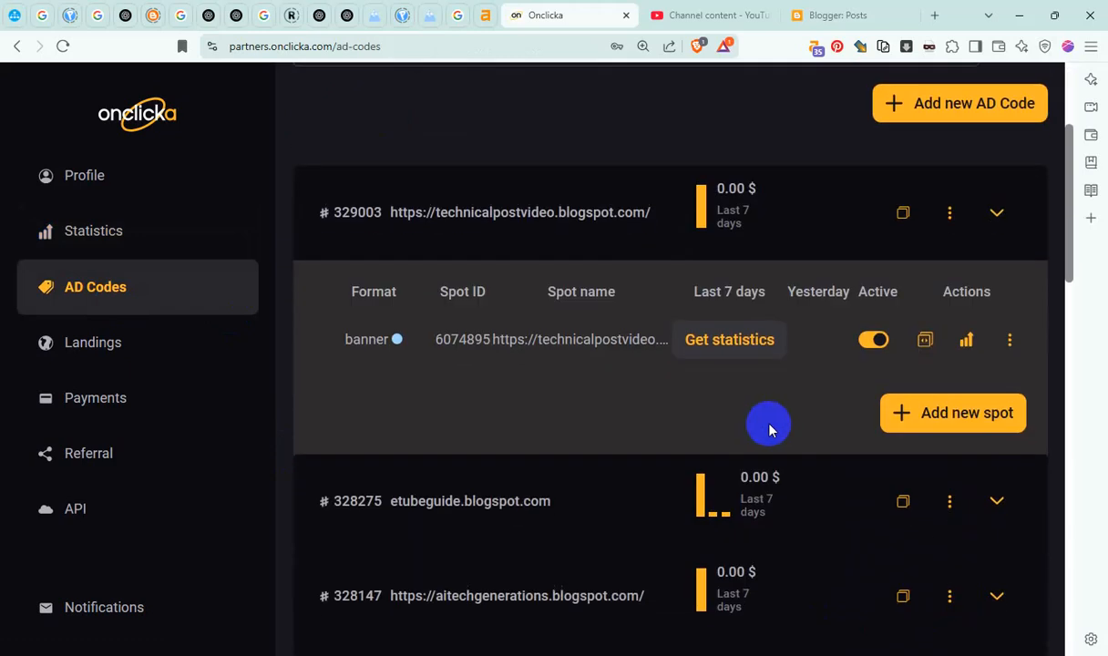
{"action": "left_click", "coordinate": [962, 420]}
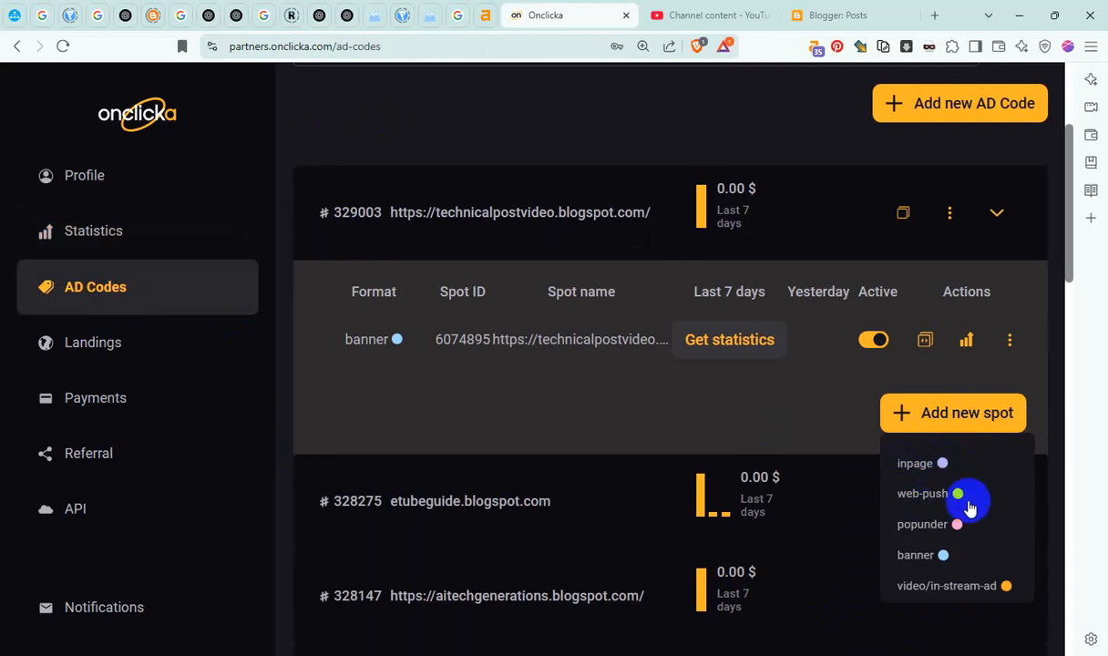
{"action": "left_click", "coordinate": [924, 560]}
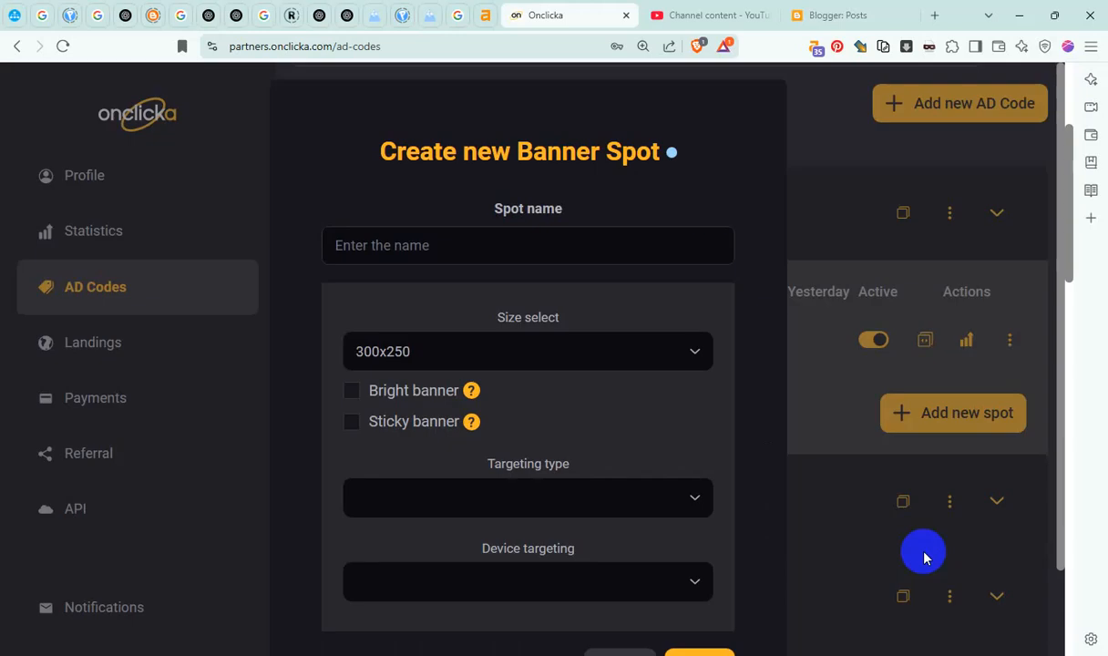
Set the new banner spot's size to 900x250 and its device targeting to All devices
{"action": "left_click", "coordinate": [630, 358]}
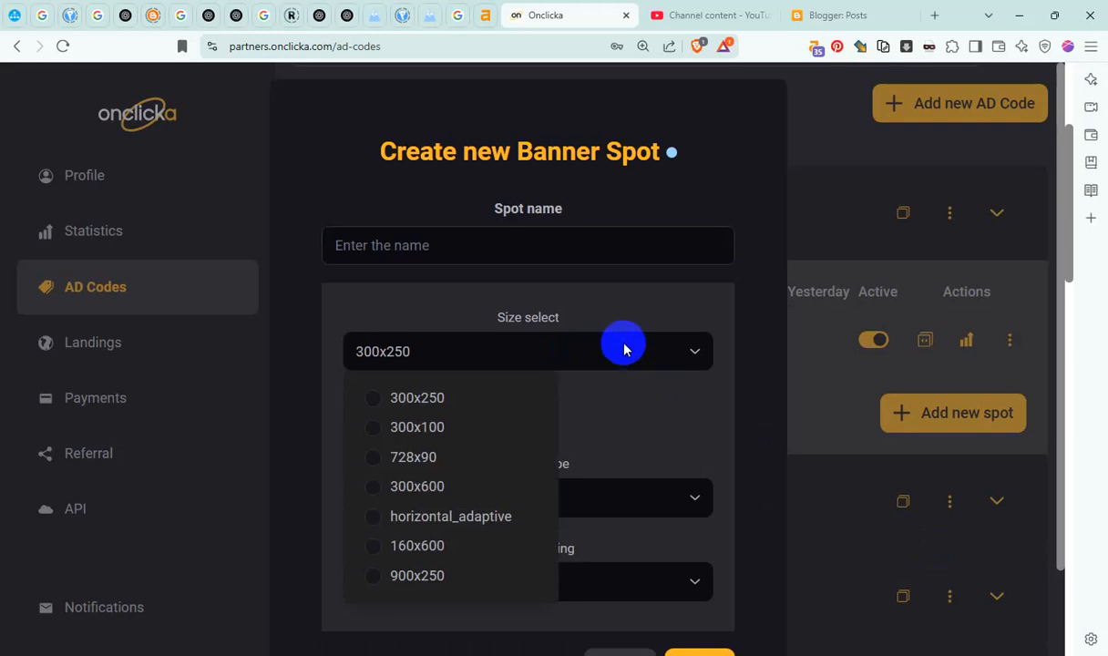
{"action": "left_click", "coordinate": [376, 578]}
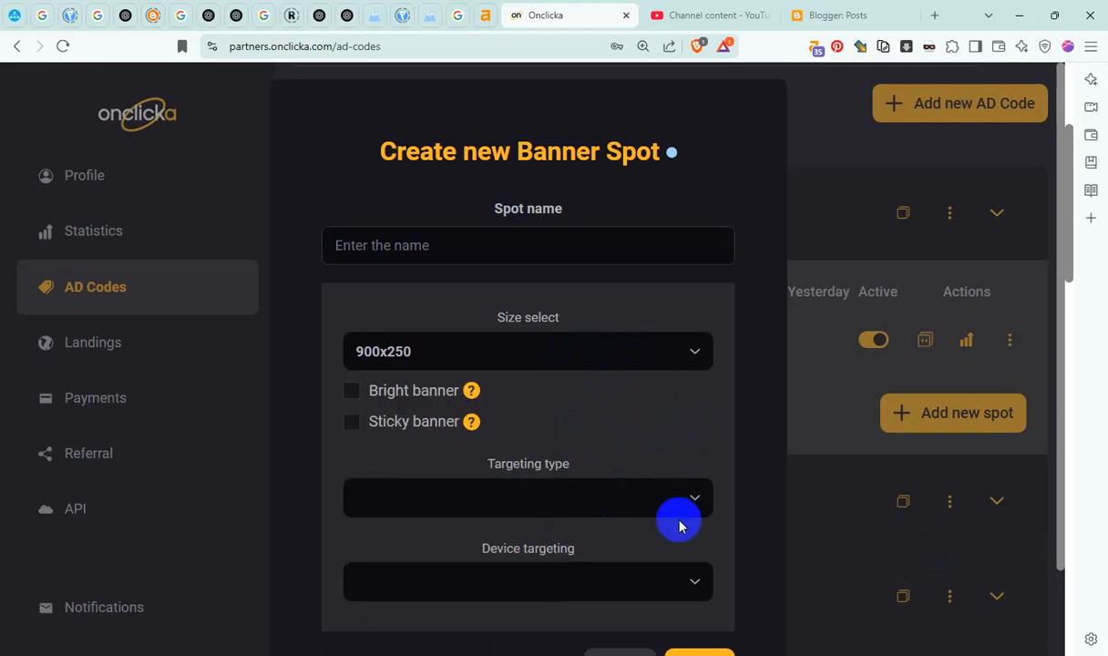
{"action": "scroll", "coordinate": [679, 524], "scroll_direction": "down", "scroll_amount": 1}
{"action": "scroll", "coordinate": [686, 538], "scroll_direction": "down", "scroll_amount": 1}
{"action": "left_click", "coordinate": [698, 483]}
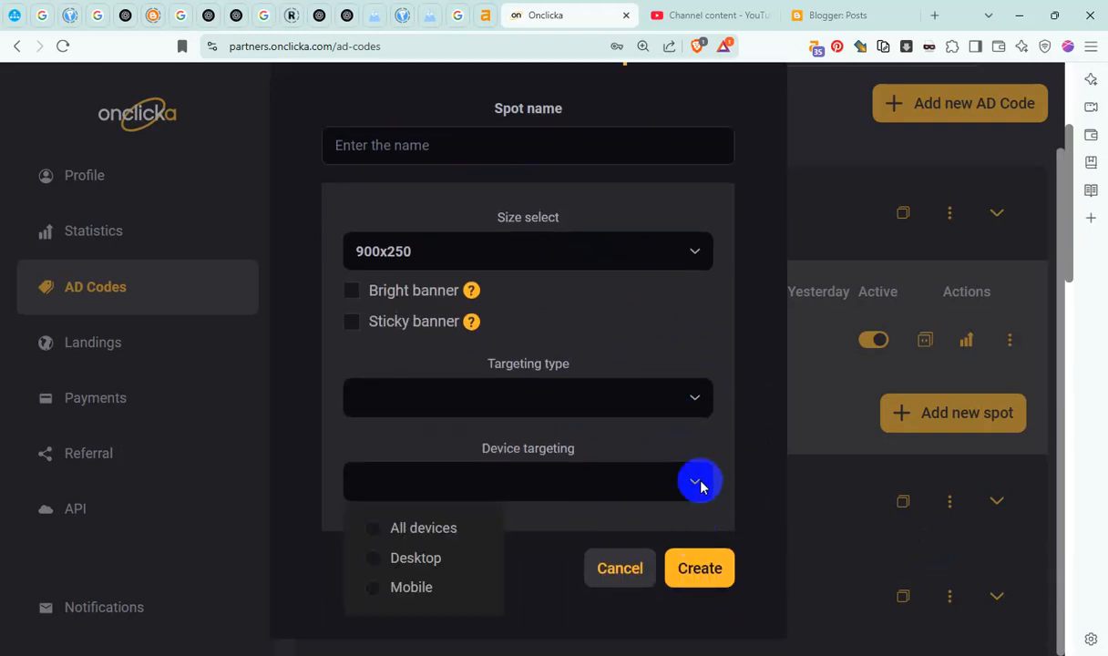
{"action": "left_click", "coordinate": [373, 531]}
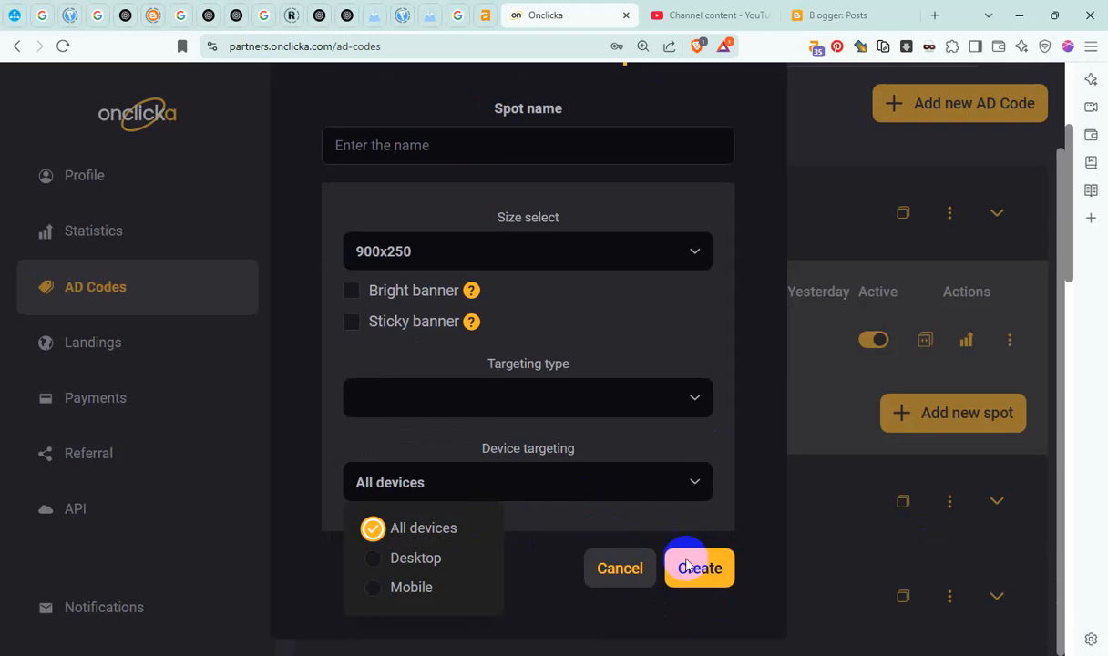
{"action": "left_click", "coordinate": [706, 525]}
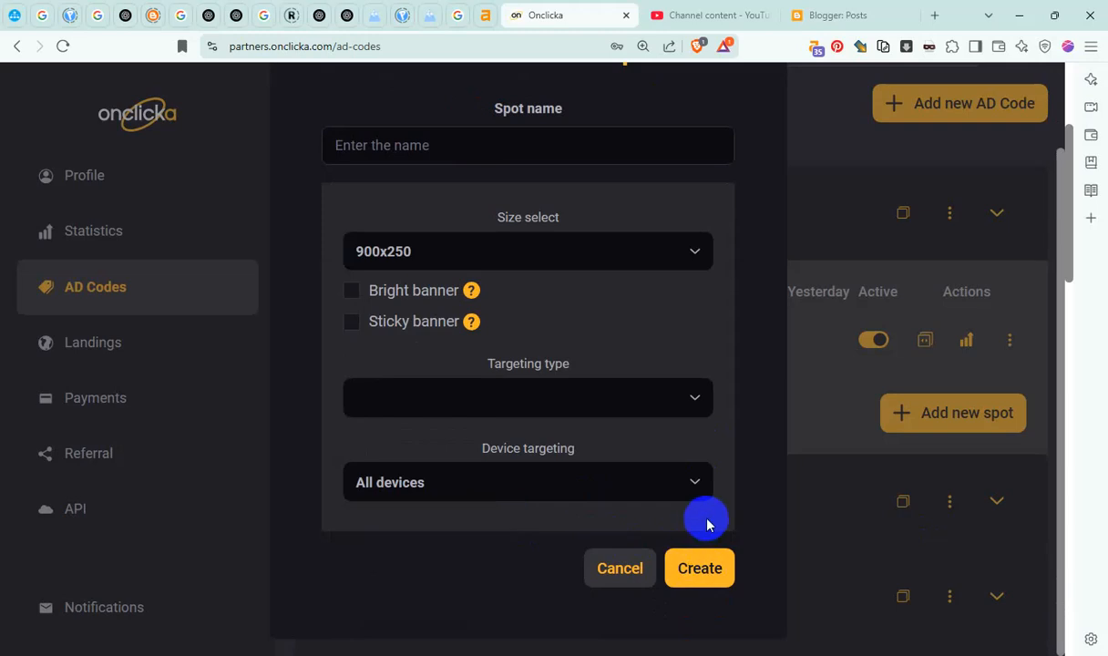
Name the banner spot 900x250 and create it
{"action": "left_click", "coordinate": [707, 565]}
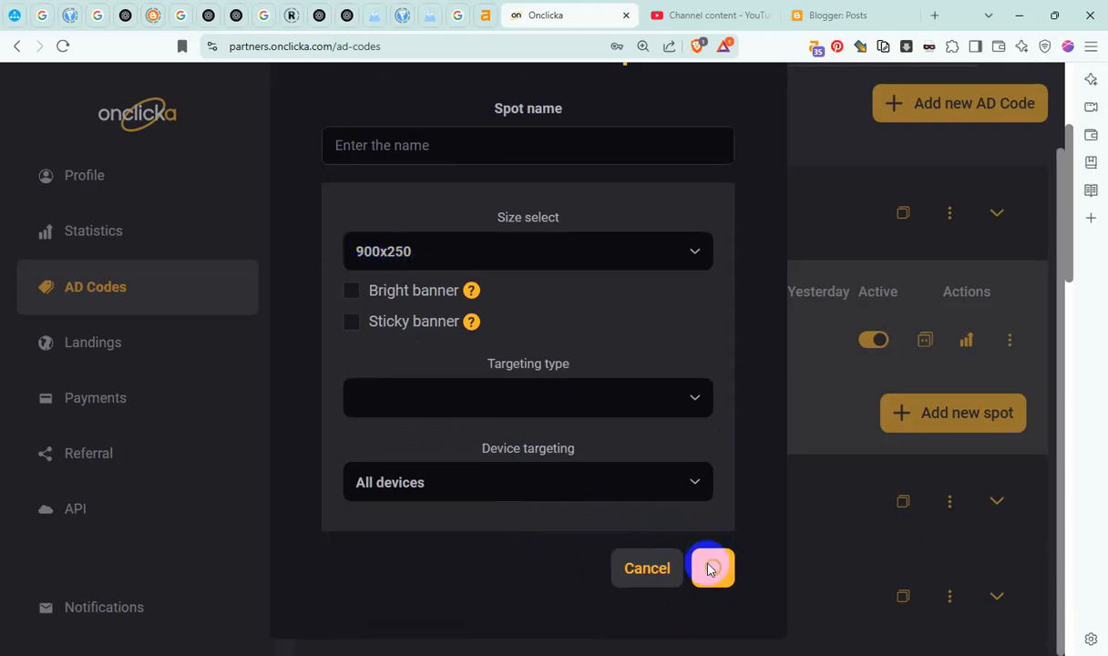
{"action": "left_click", "coordinate": [444, 149]}
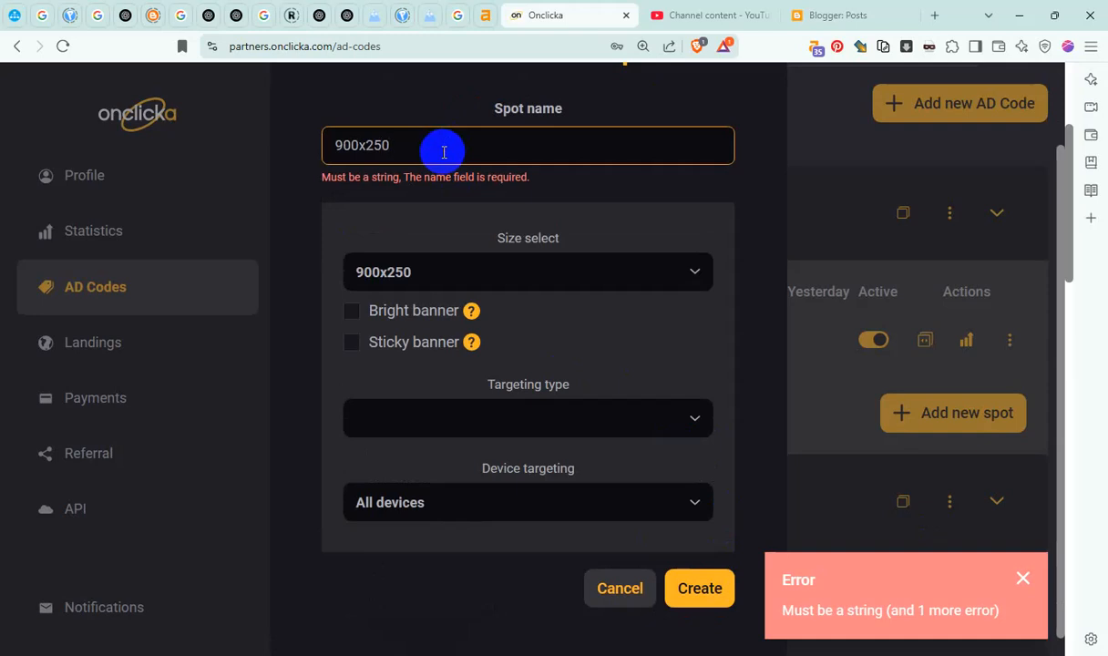
{"action": "left_click", "coordinate": [700, 587]}
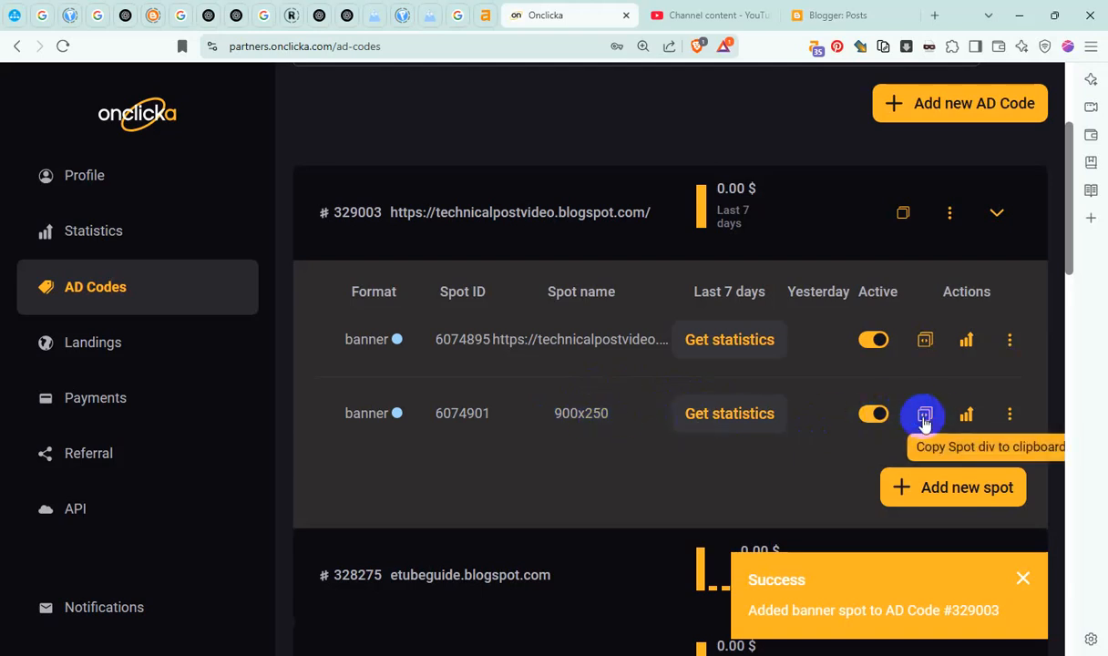
Copy the default script of the technicalpostvideo.blogspot.com ad code and switch to the WordPad document
{"action": "left_click", "coordinate": [904, 214]}
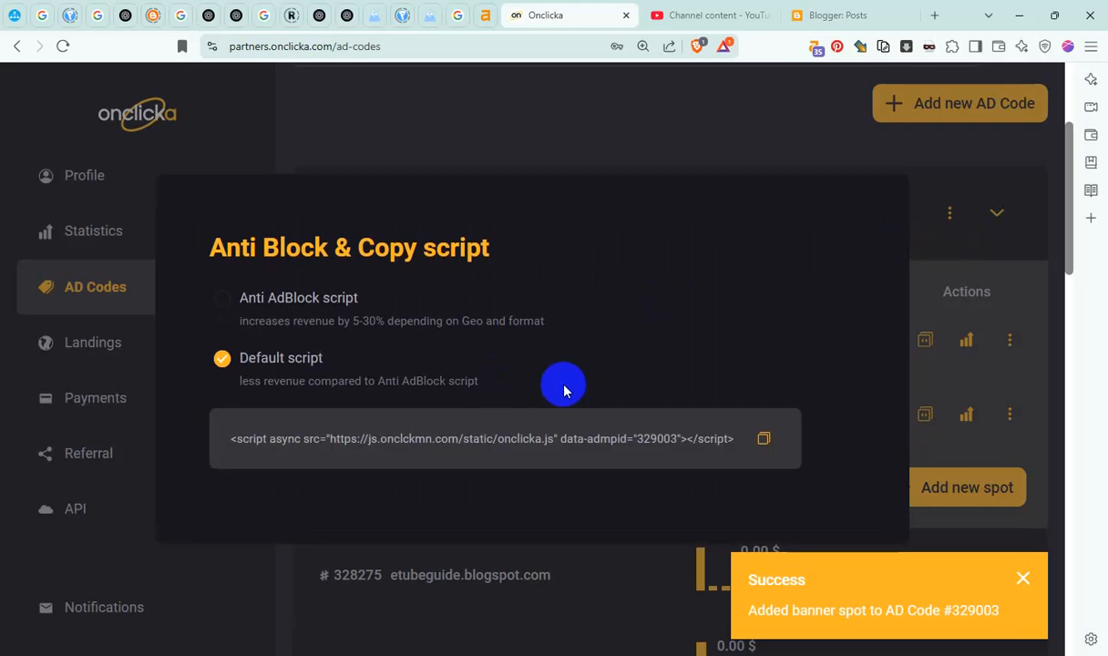
{"action": "left_click", "coordinate": [763, 440]}
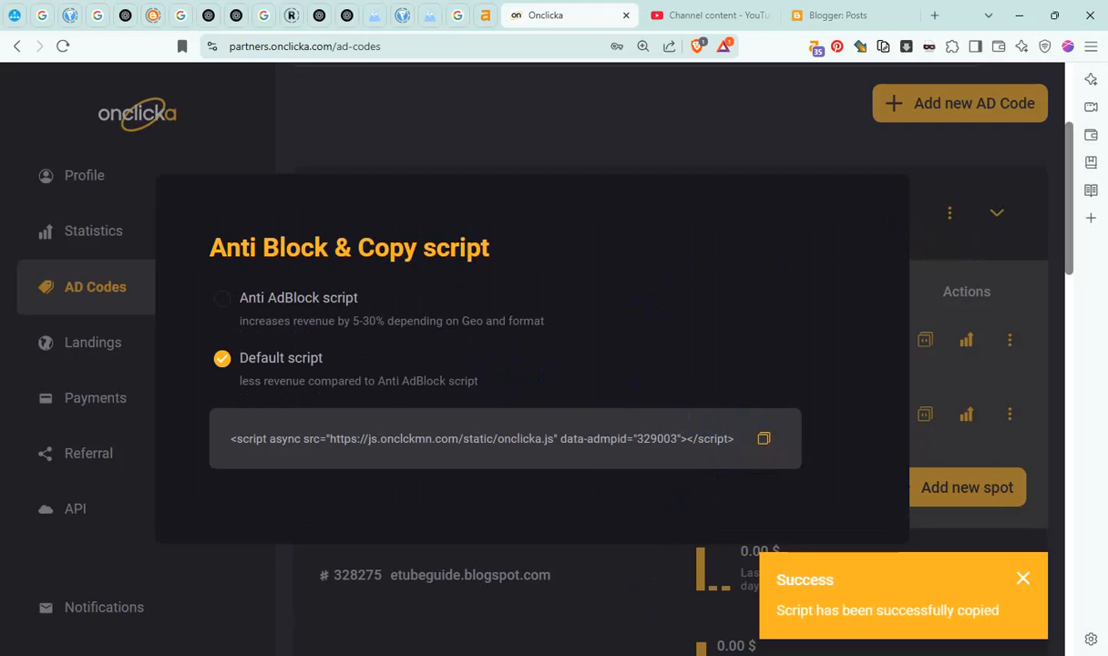
{"action": "left_click", "coordinate": [614, 577]}
Insert 900x250 into the separator line of equals signs and paste the copied script below it
{"action": "left_click", "coordinate": [402, 193]}
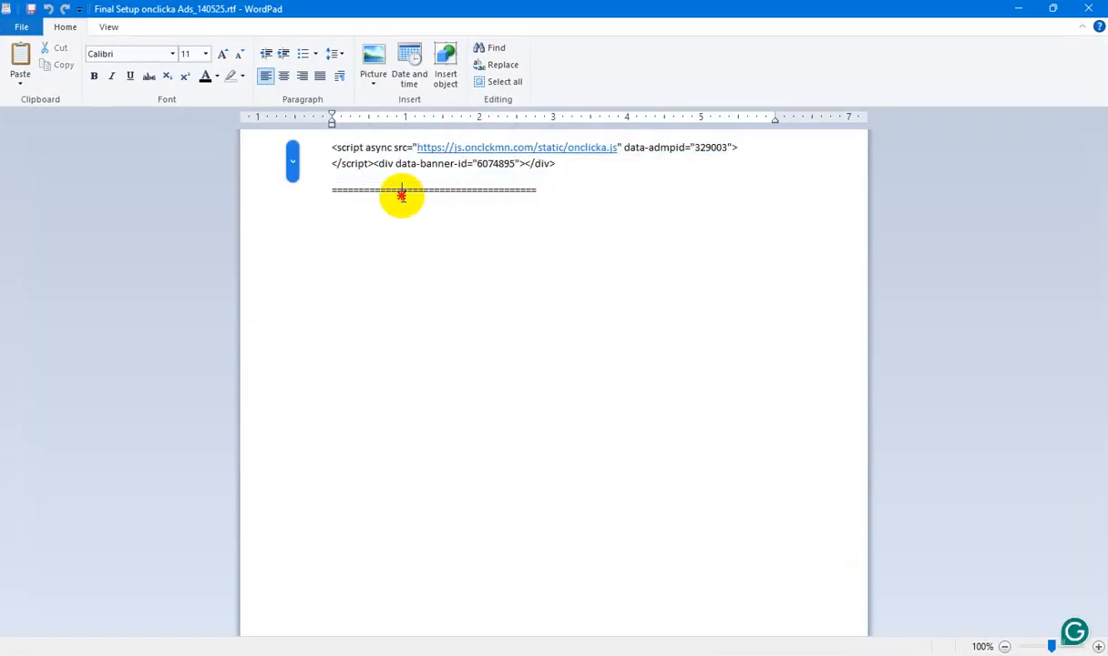
{"action": "type", "text": "900x6"}
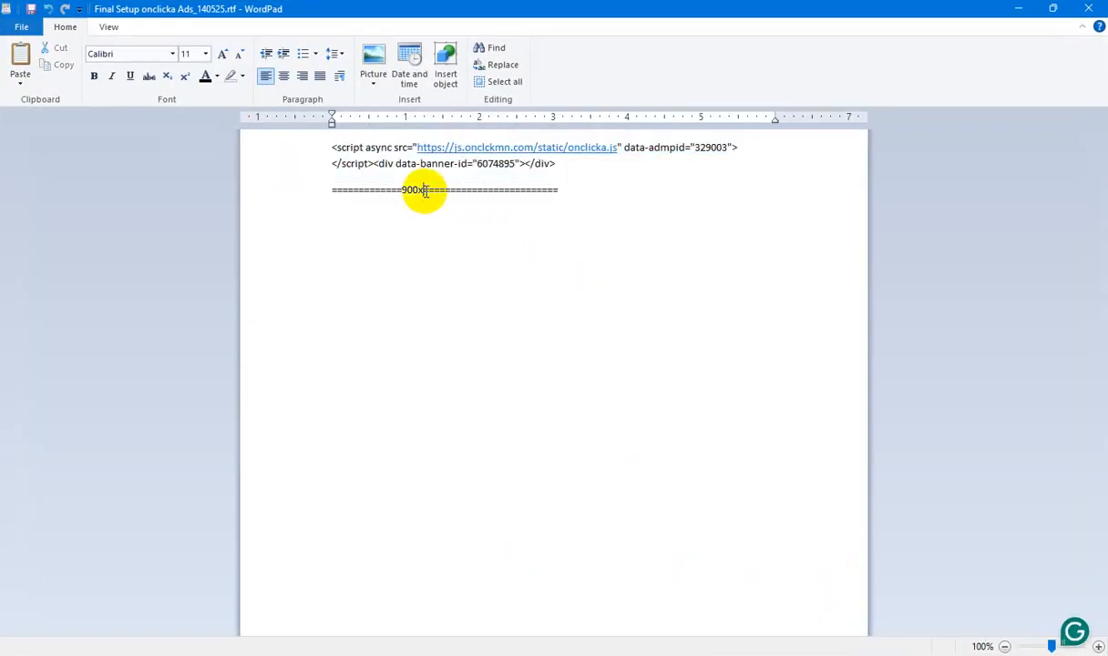
{"action": "type", "text": "250"}
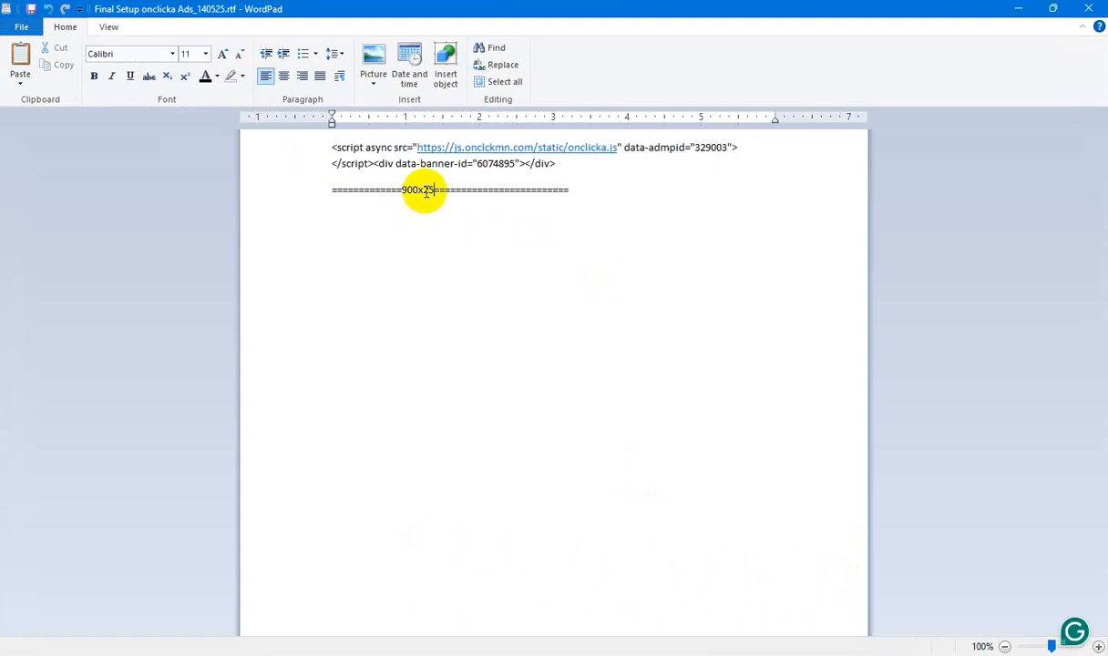
{"action": "left_click", "coordinate": [607, 193]}
{"action": "key", "text": "Return"}
{"action": "key", "text": "ctrl+v"}
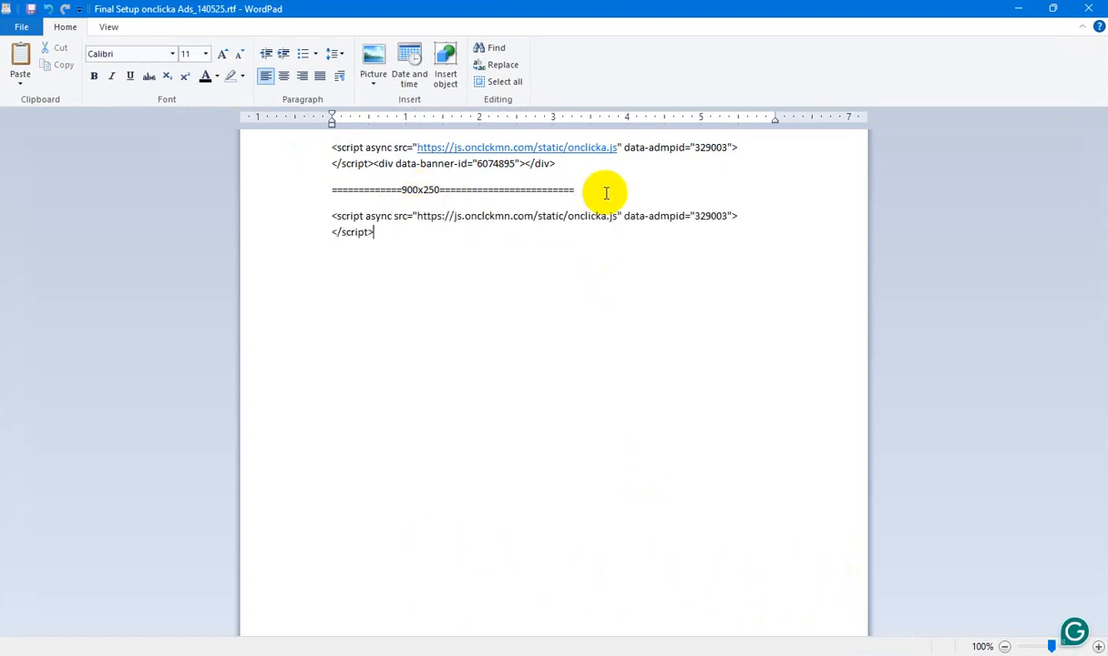
Copy the 900x250 spot's div code from Onclicka and append it right after the pasted script in WordPad
{"action": "left_click", "coordinate": [739, 655]}
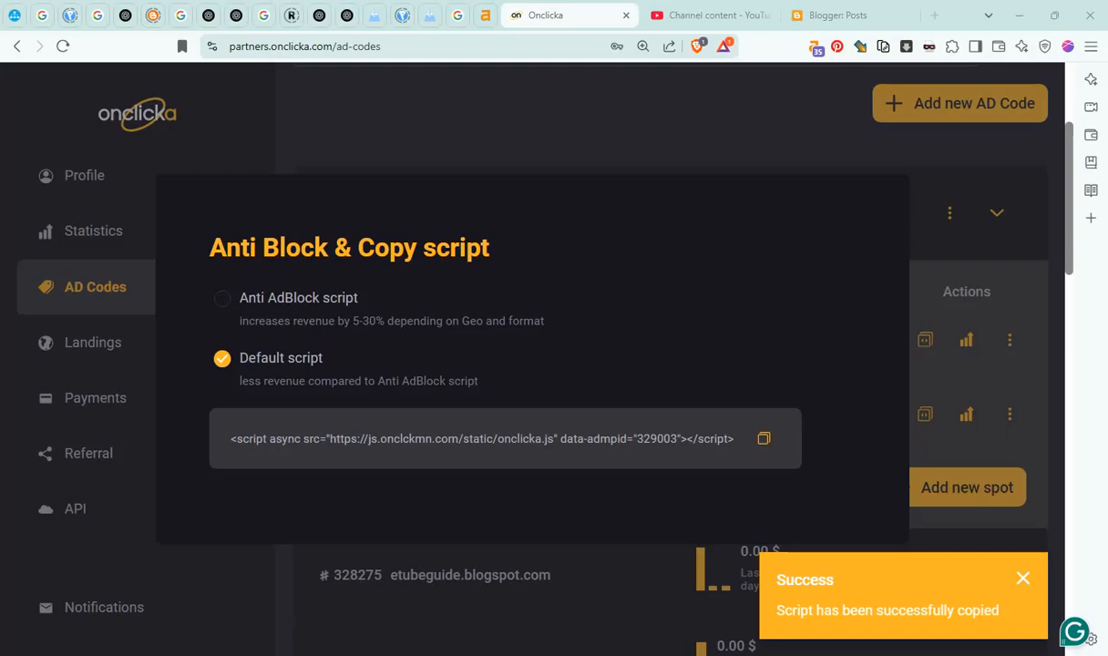
{"action": "left_click", "coordinate": [908, 153]}
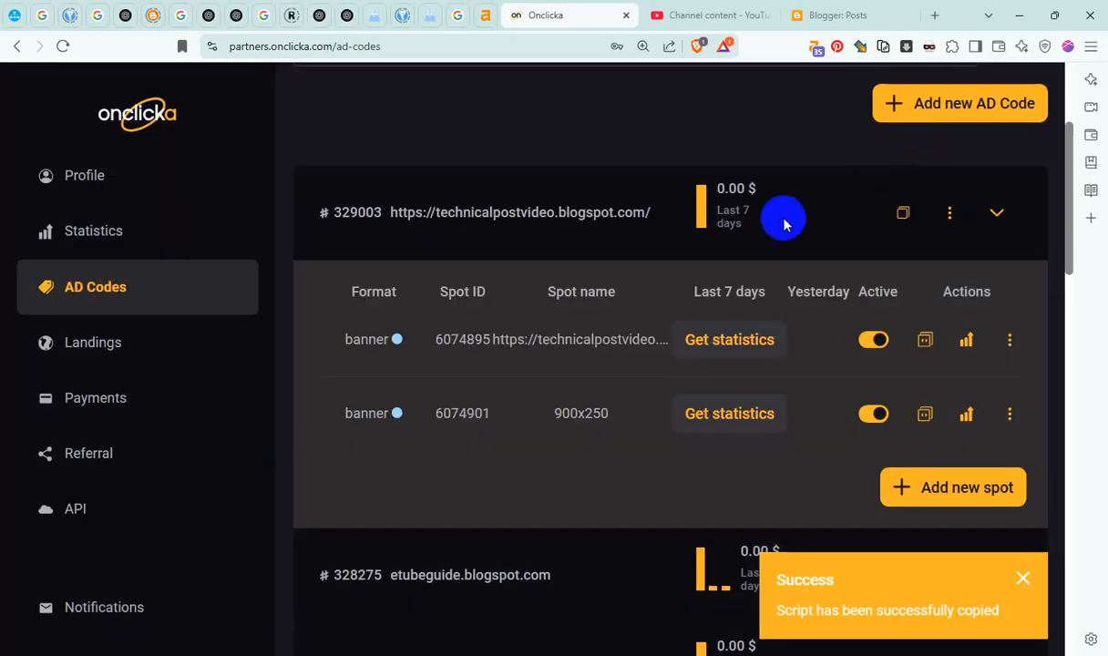
{"action": "left_click", "coordinate": [925, 415]}
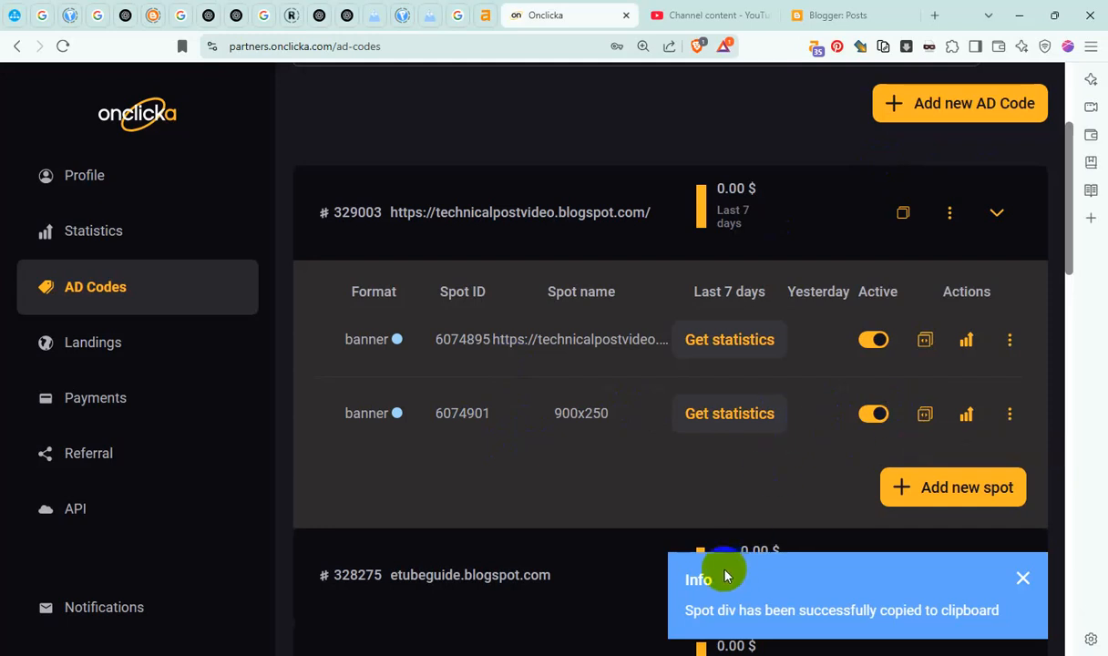
{"action": "key", "text": "alt+Tab"}
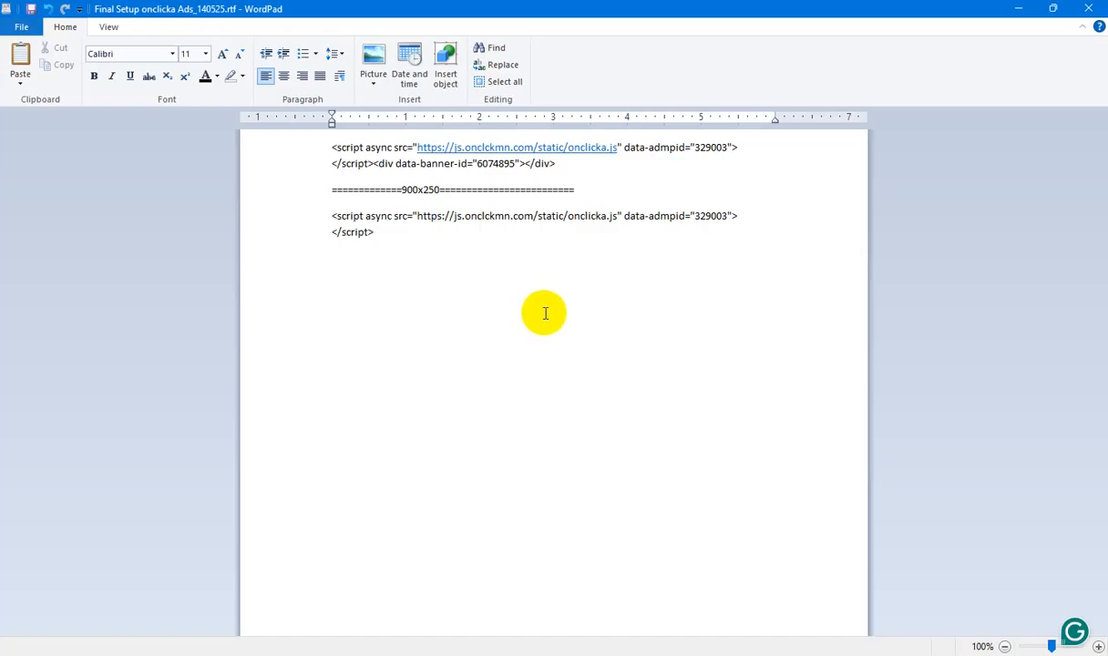
{"action": "key", "text": "ctrl+v"}
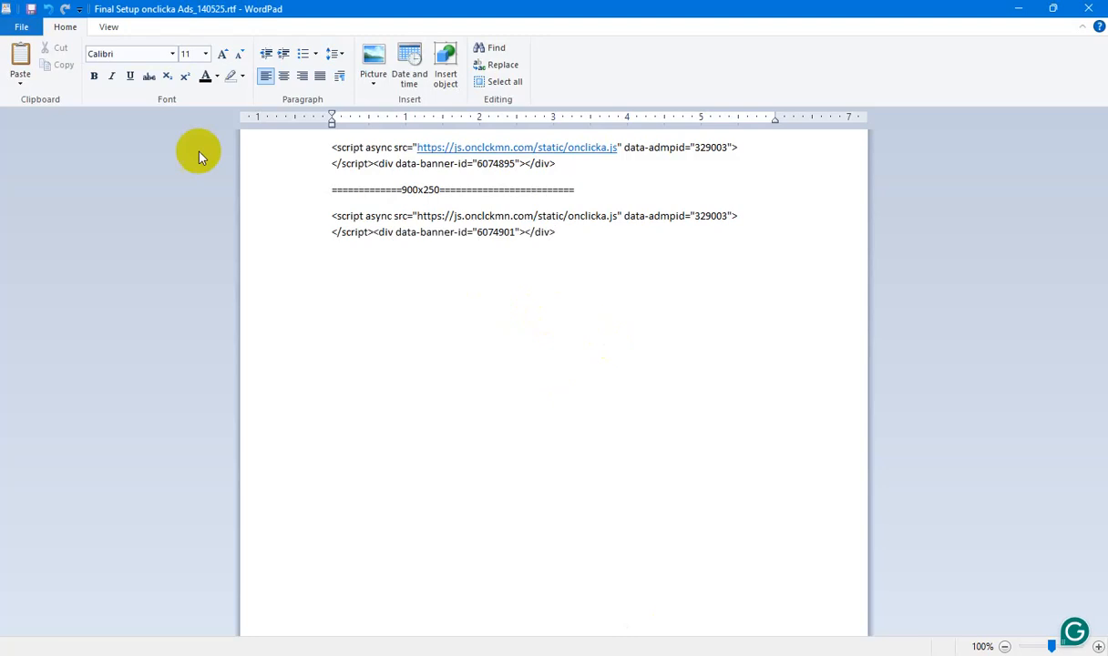
Copy the complete 900x250 banner code, script and div together, from the WordPad document
{"action": "left_click_drag", "start_coordinate": [557, 233], "coordinate": [291, 212]}
{"action": "left_click", "coordinate": [292, 211]}
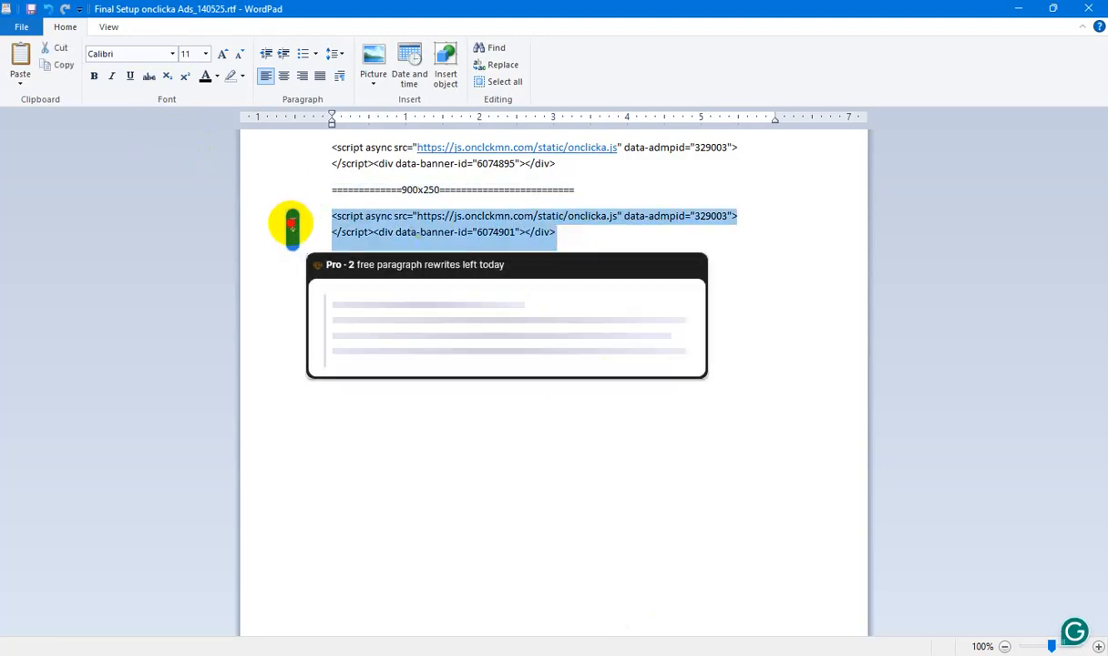
{"action": "right_click", "coordinate": [445, 229]}
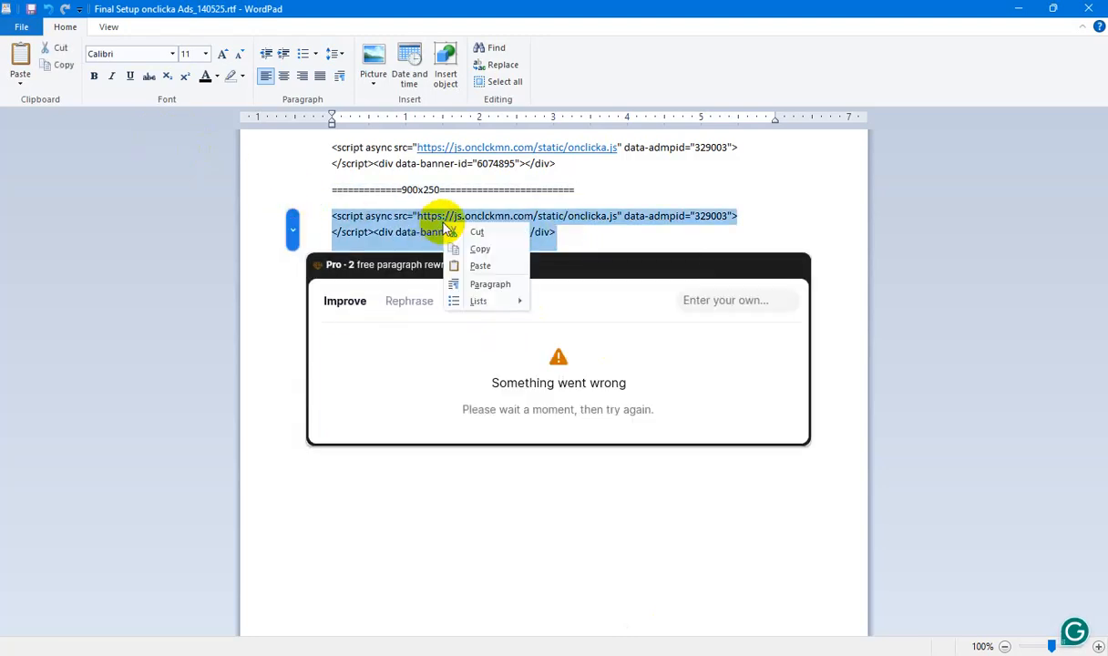
{"action": "left_click", "coordinate": [481, 253]}
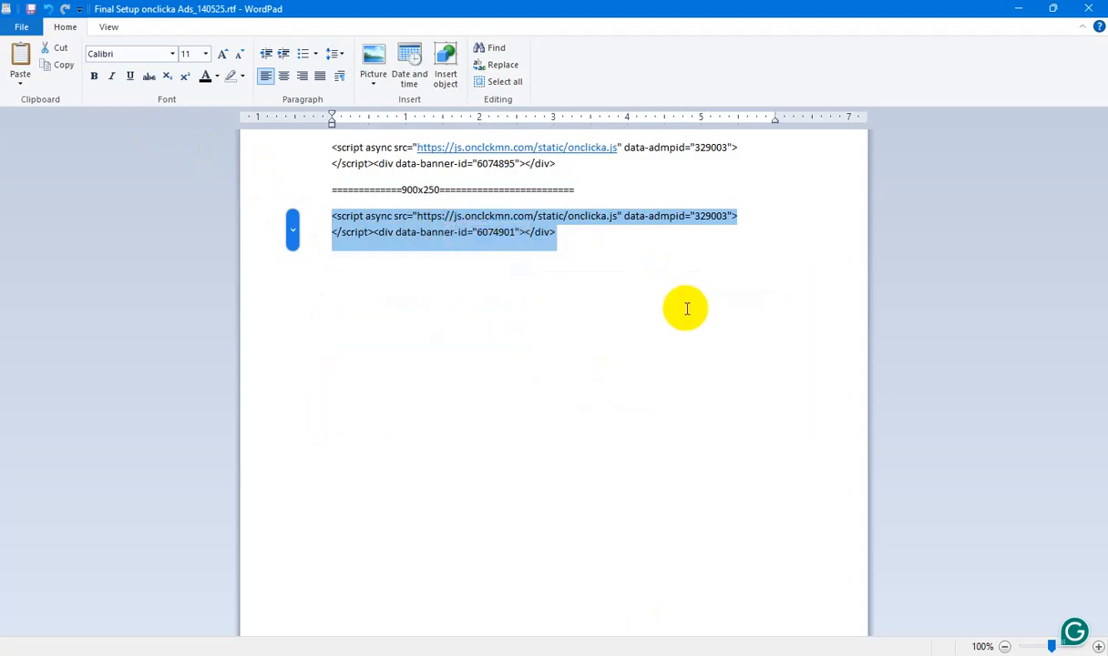
Switch to Blogger in the browser and open the Technical Post Video blog's layout at its gadget sections
{"action": "left_click", "coordinate": [645, 654]}
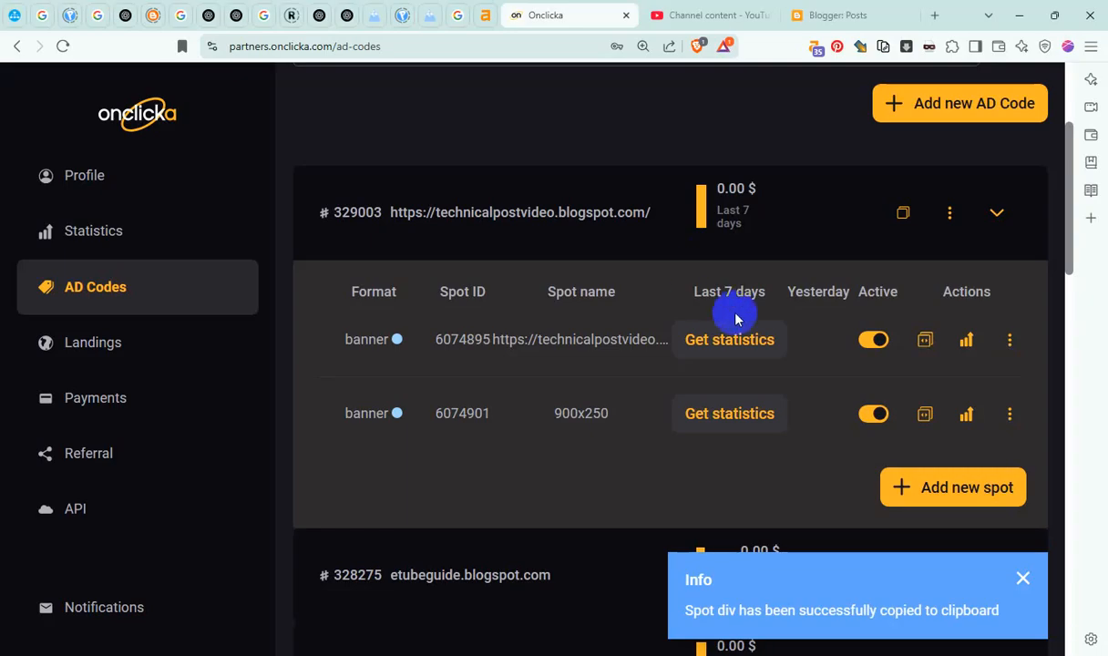
{"action": "left_click", "coordinate": [836, 16]}
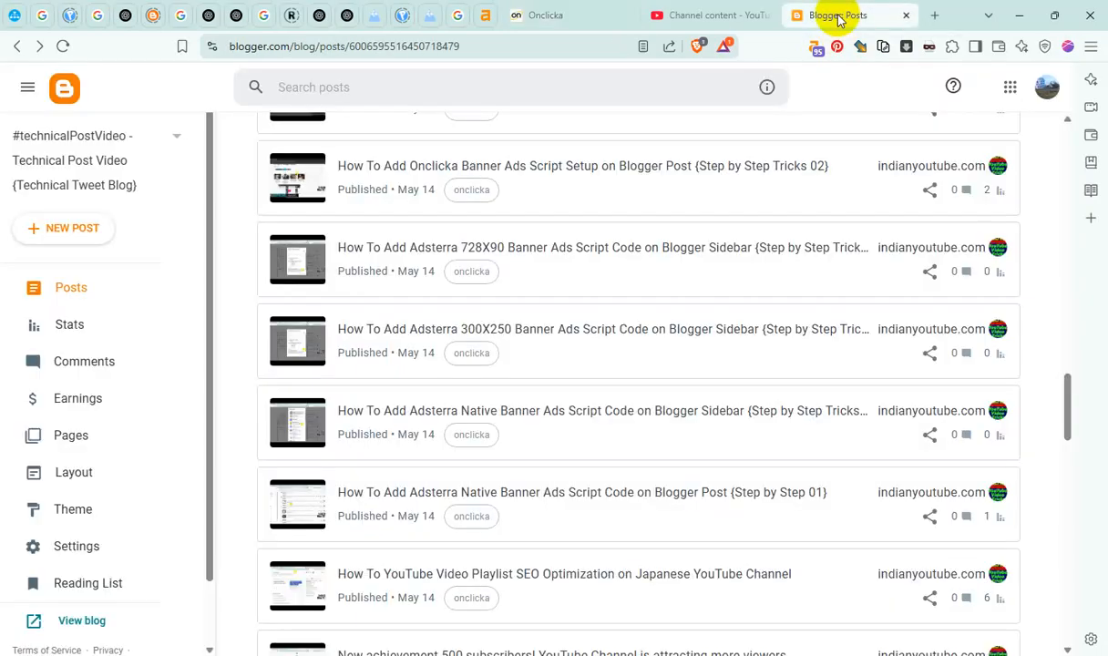
{"action": "left_click", "coordinate": [93, 474]}
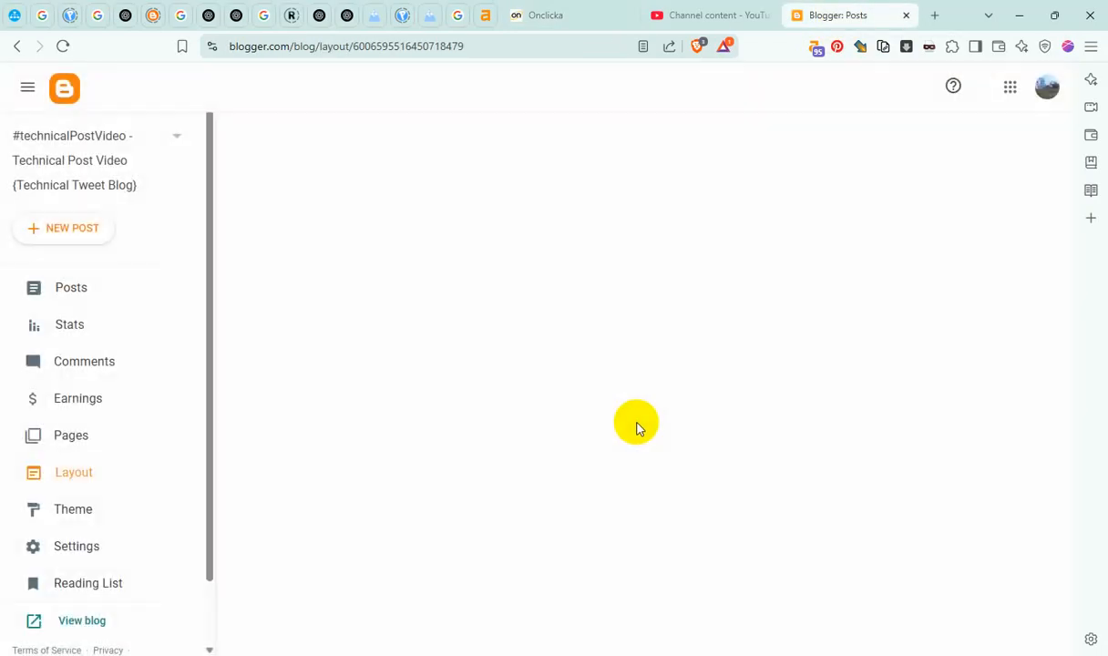
{"action": "scroll", "coordinate": [601, 370], "scroll_direction": "down", "scroll_amount": 4}
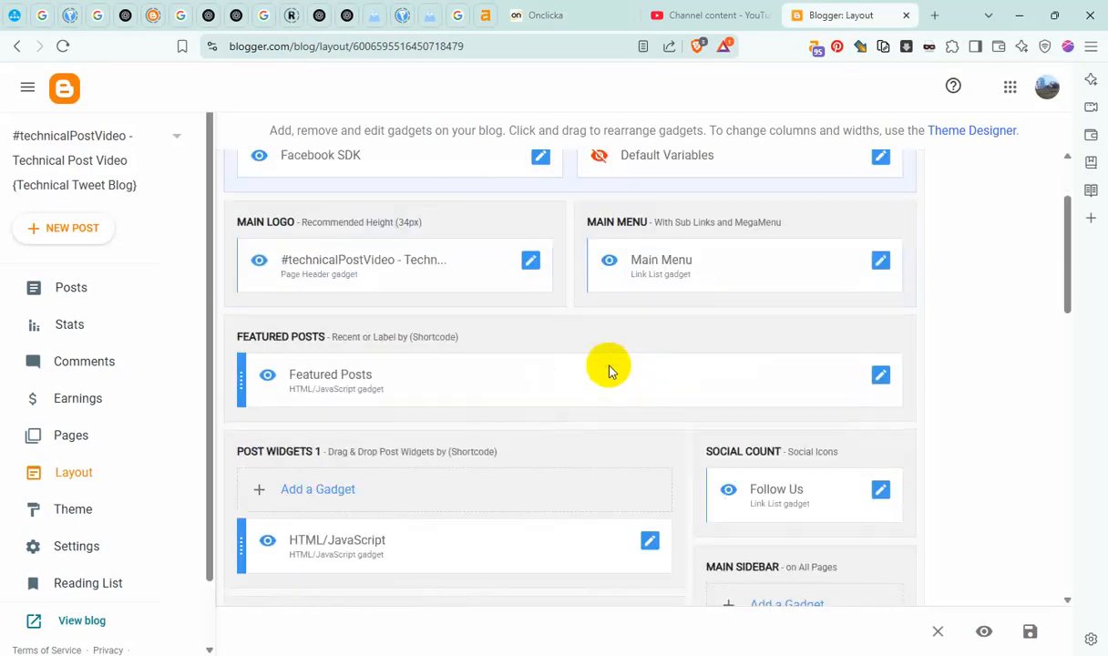
{"action": "scroll", "coordinate": [609, 370], "scroll_direction": "down", "scroll_amount": 1}
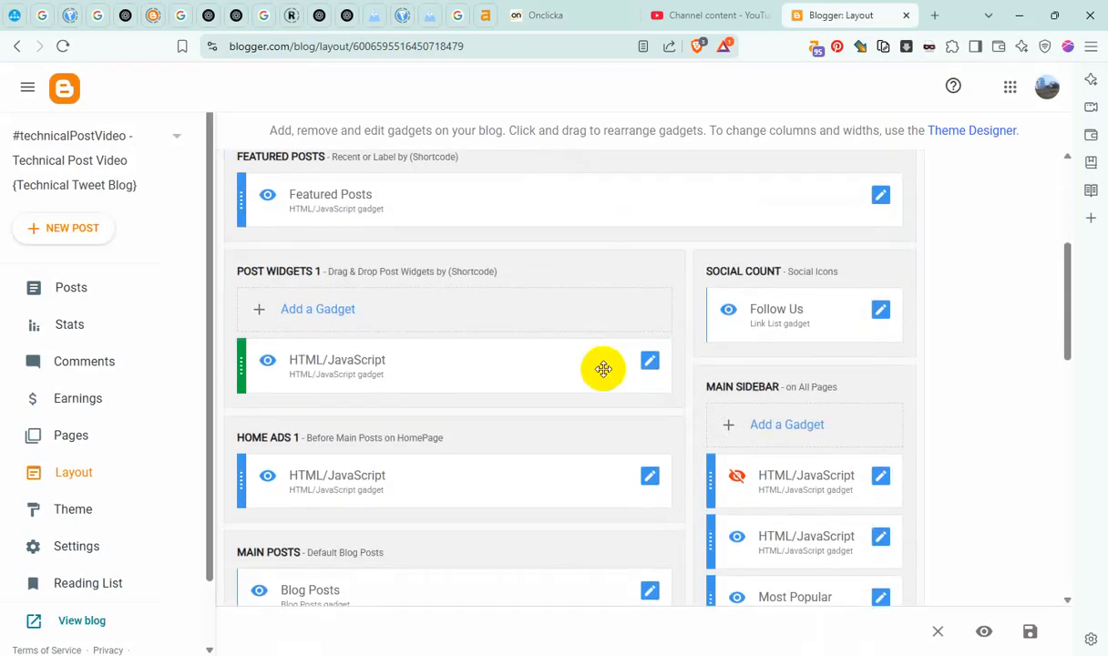
Review the ad code in the Post Widgets 1 HTML/JavaScript gadget and cancel out of its configuration
{"action": "left_click", "coordinate": [650, 365]}
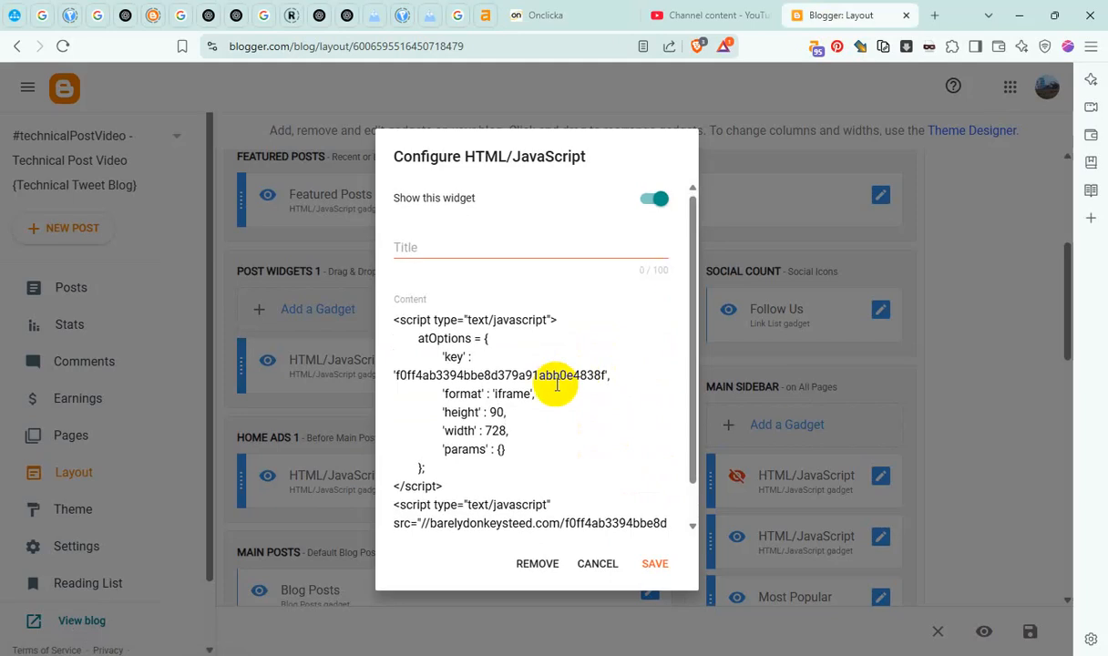
{"action": "scroll", "coordinate": [557, 385], "scroll_direction": "down", "scroll_amount": 1}
{"action": "scroll", "coordinate": [557, 384], "scroll_direction": "up", "scroll_amount": 1}
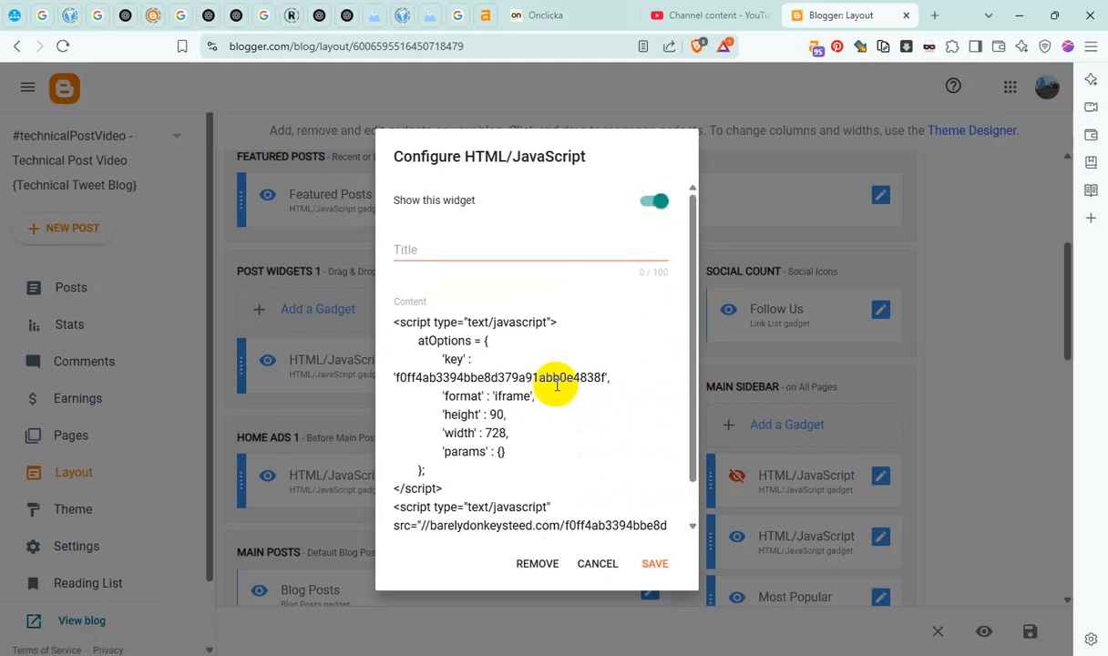
{"action": "scroll", "coordinate": [557, 384], "scroll_direction": "down", "scroll_amount": 1}
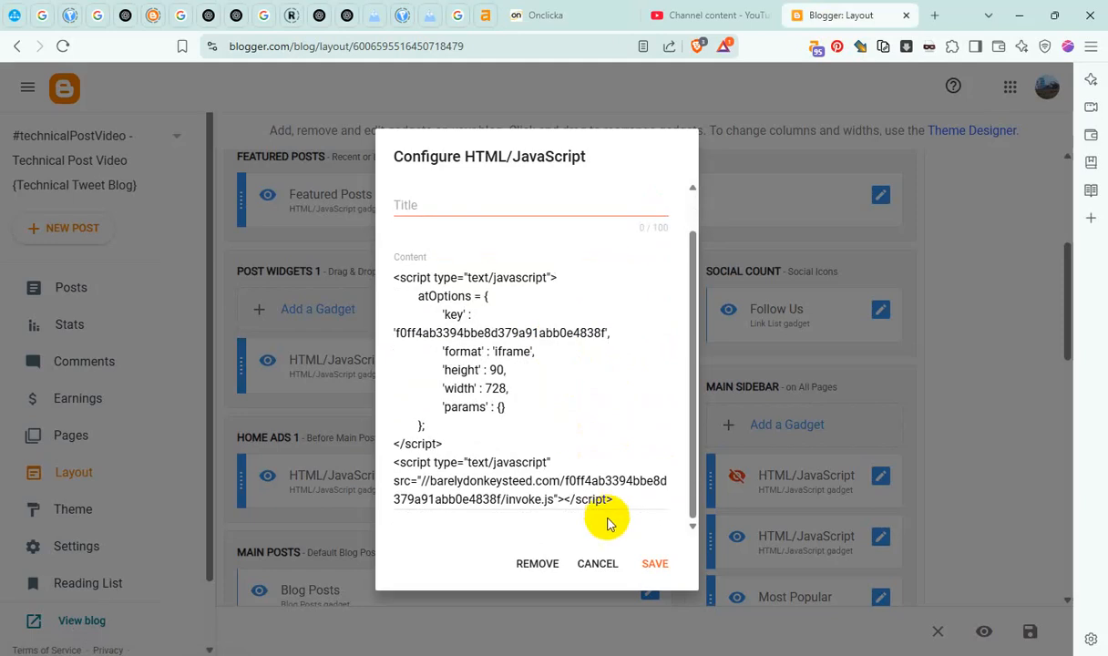
{"action": "left_click", "coordinate": [597, 564]}
Remove the HTML/JavaScript gadget holding the 160x300 ad from the Main Sidebar section and confirm its removal
{"action": "scroll", "coordinate": [571, 398], "scroll_direction": "up", "scroll_amount": 1}
{"action": "scroll", "coordinate": [572, 392], "scroll_direction": "up", "scroll_amount": 2}
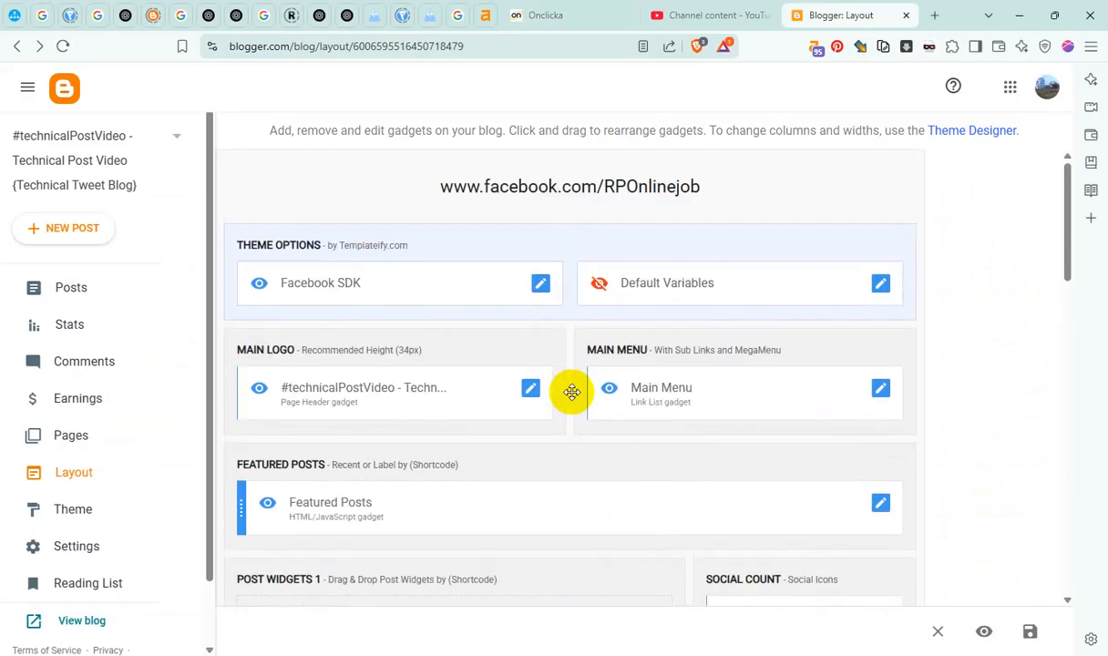
{"action": "scroll", "coordinate": [572, 394], "scroll_direction": "down", "scroll_amount": 3}
{"action": "scroll", "coordinate": [573, 397], "scroll_direction": "down", "scroll_amount": 3}
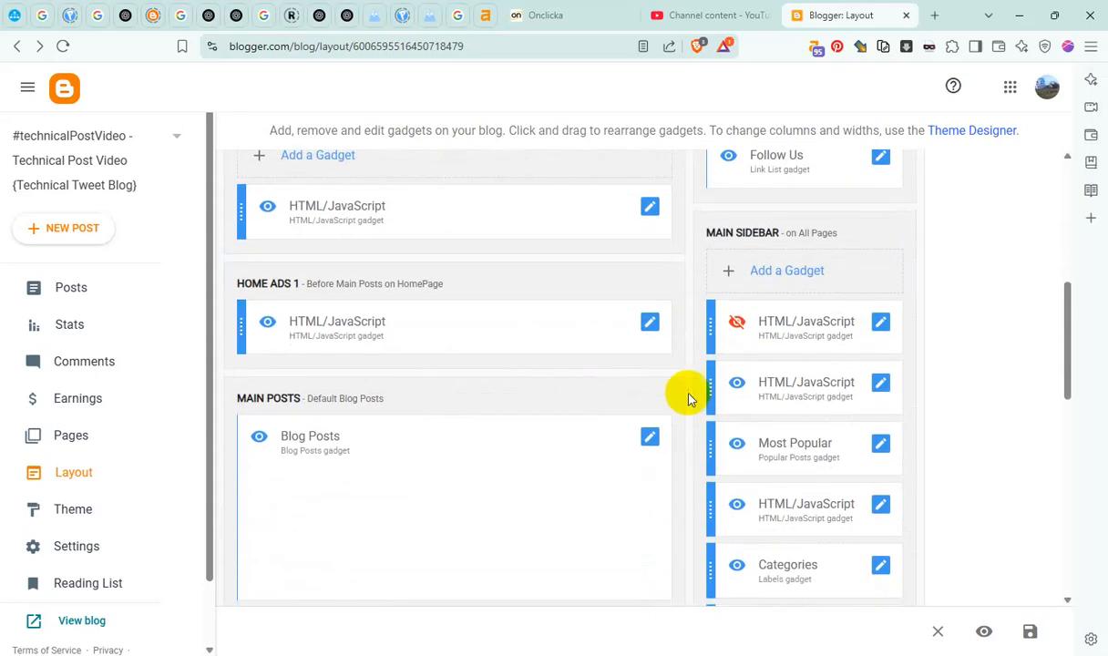
{"action": "left_click", "coordinate": [882, 384]}
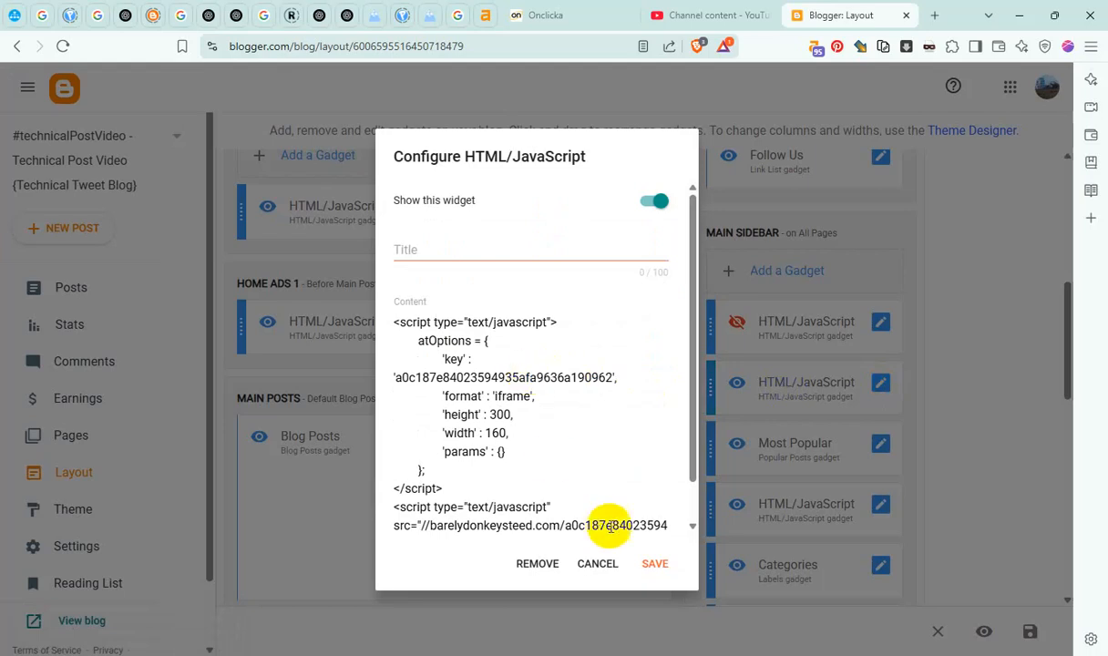
{"action": "left_click", "coordinate": [545, 565]}
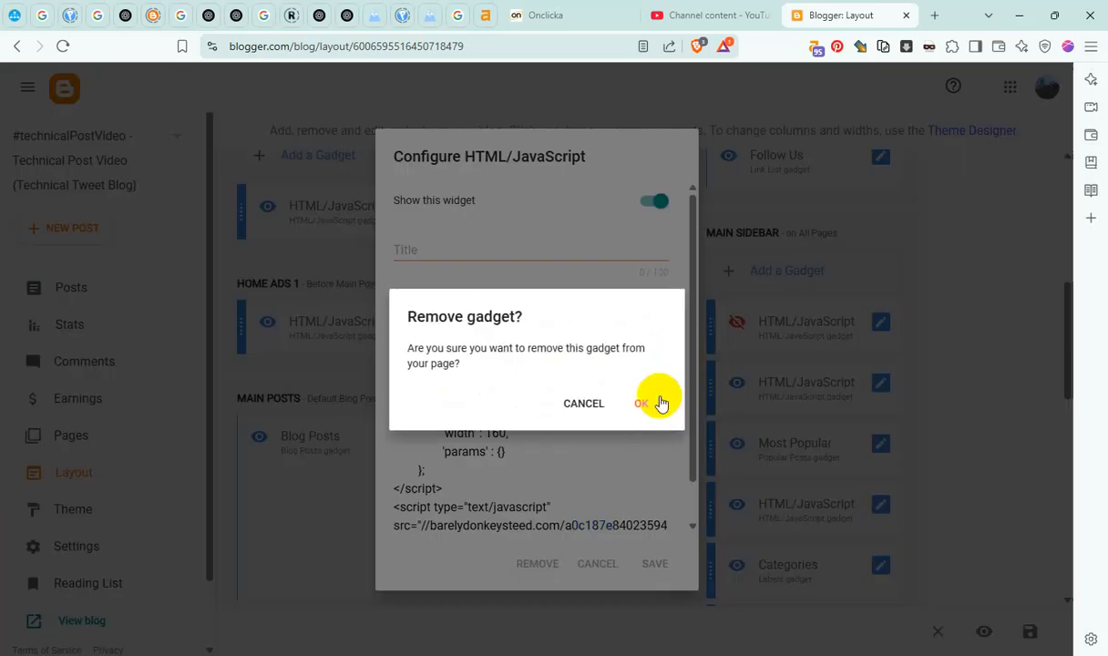
{"action": "left_click", "coordinate": [657, 403]}
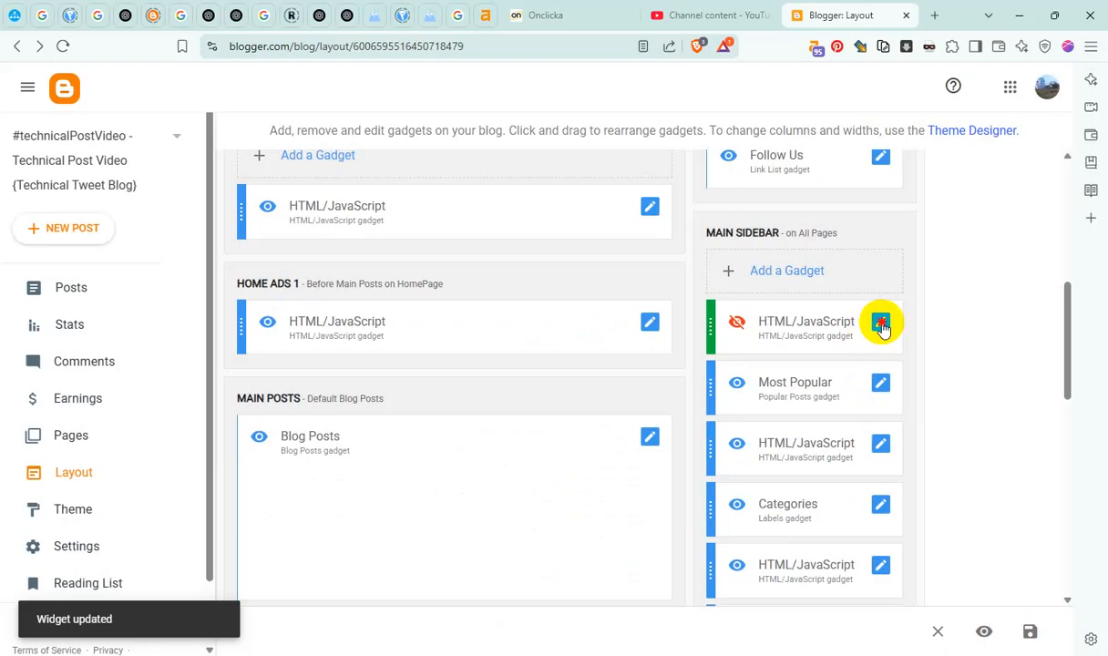
Check the hidden Main Sidebar gadget's code, and remove the 300x250 ad gadget directly below Most Popular
{"action": "left_click", "coordinate": [882, 326]}
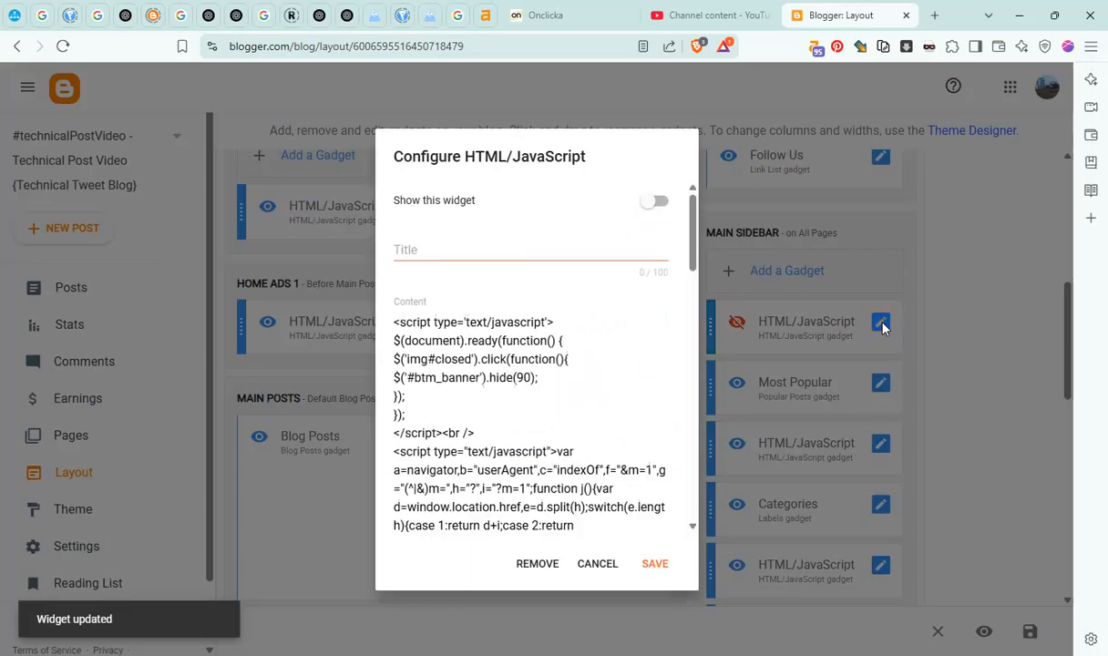
{"action": "left_click", "coordinate": [595, 562]}
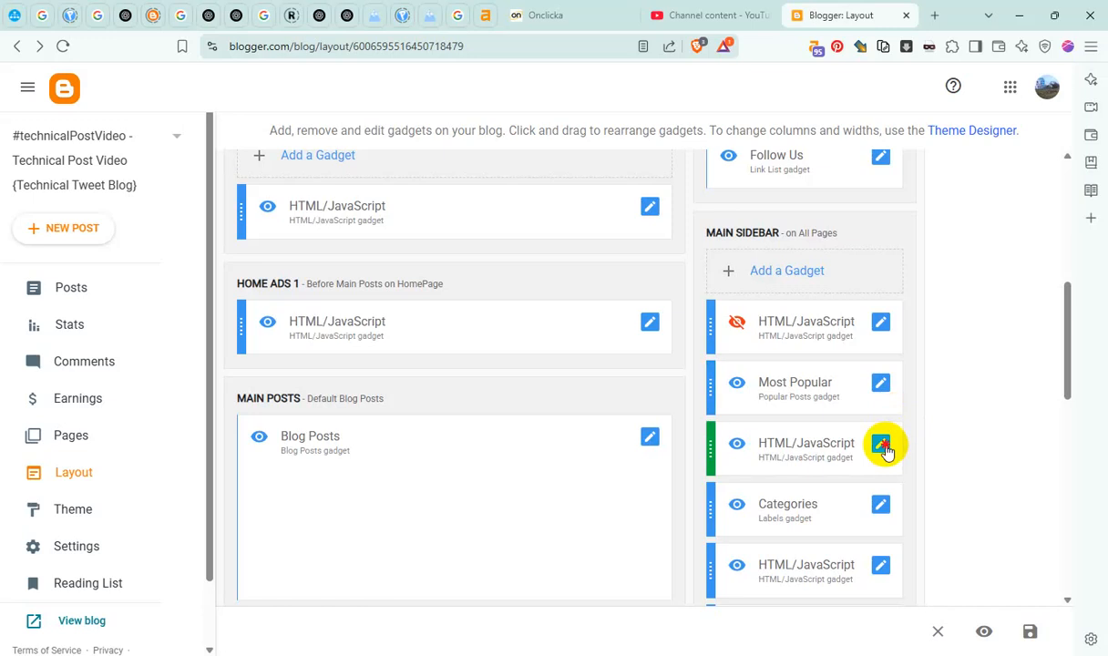
{"action": "left_click", "coordinate": [884, 446]}
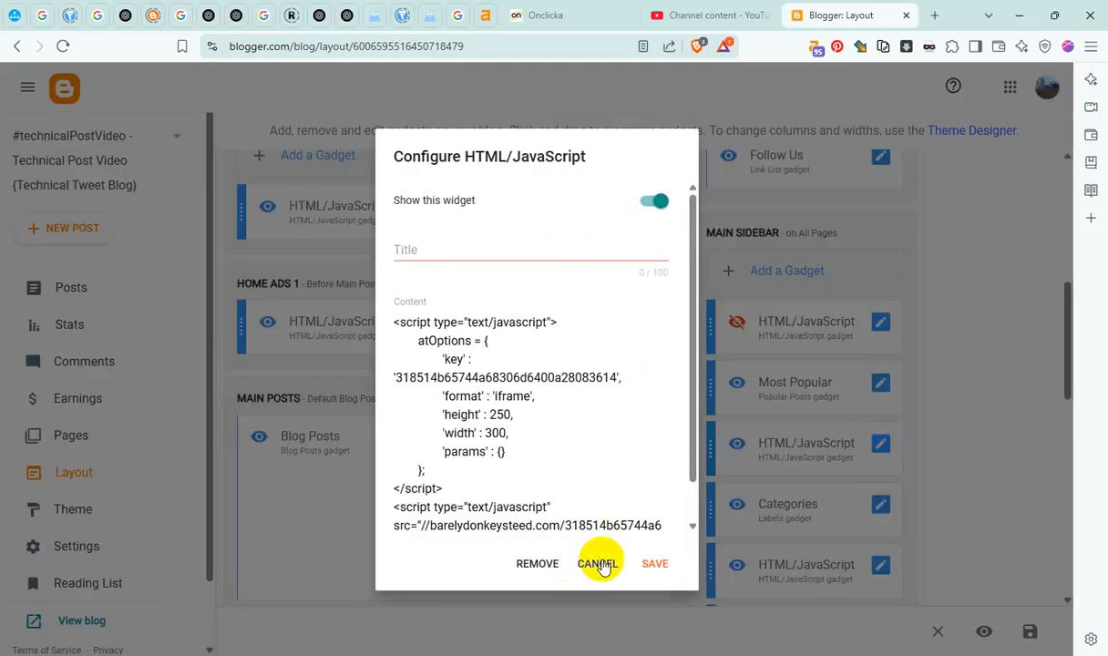
{"action": "left_click", "coordinate": [537, 566]}
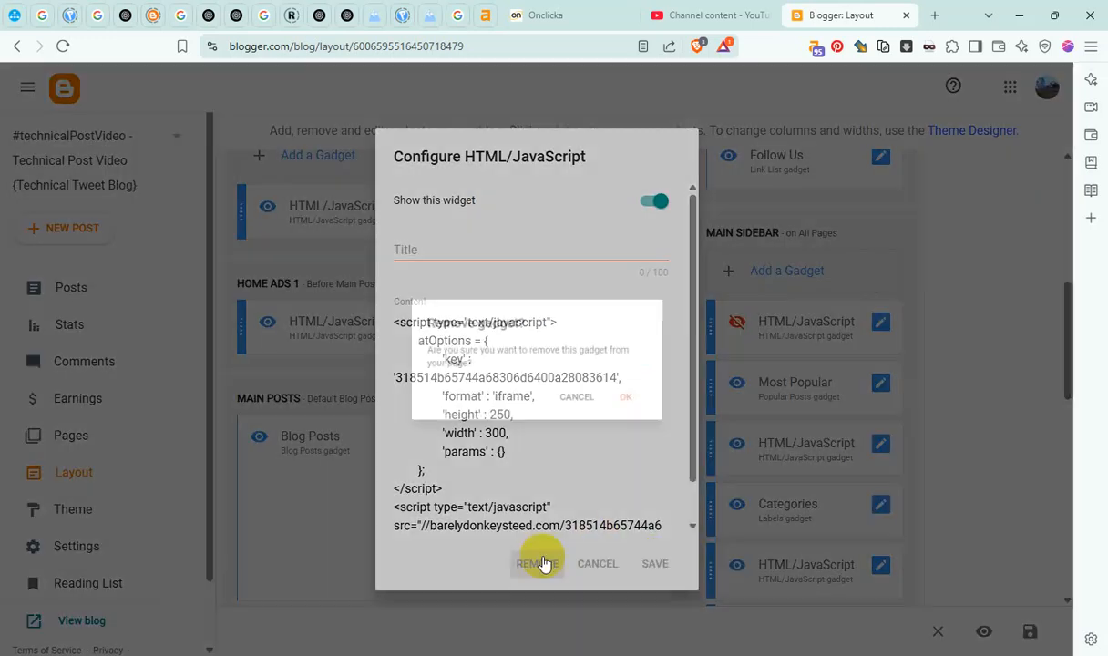
{"action": "left_click", "coordinate": [646, 404]}
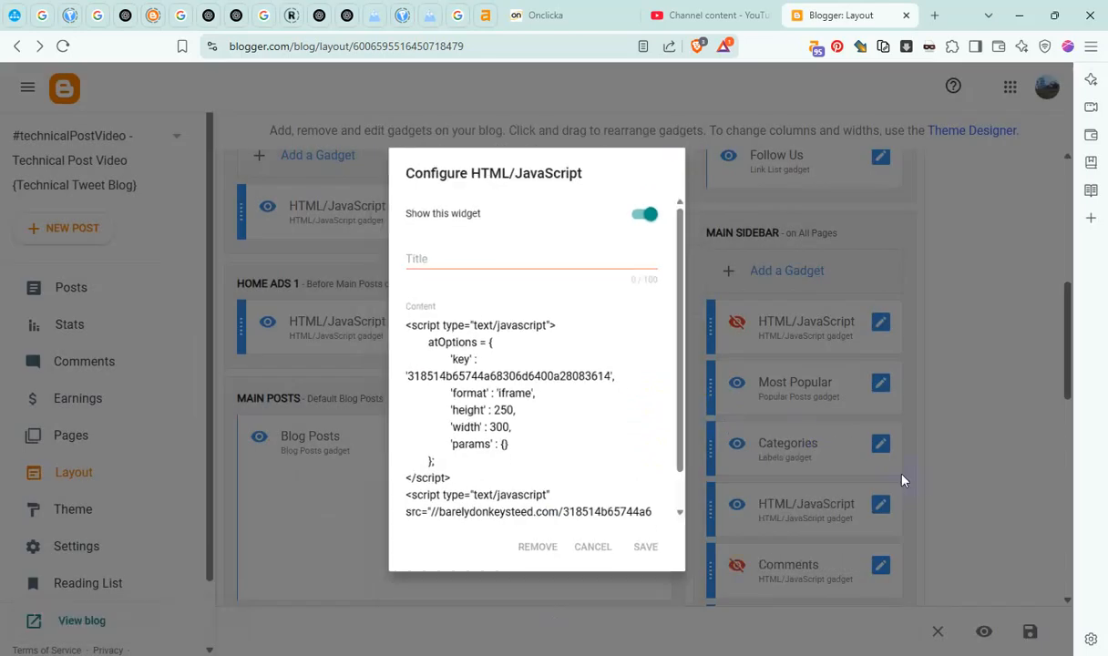
Remove the HTML/JavaScript gadget with the 300x250 ad code directly below Categories in the Main Sidebar
{"action": "scroll", "coordinate": [888, 478], "scroll_direction": "down", "scroll_amount": 1}
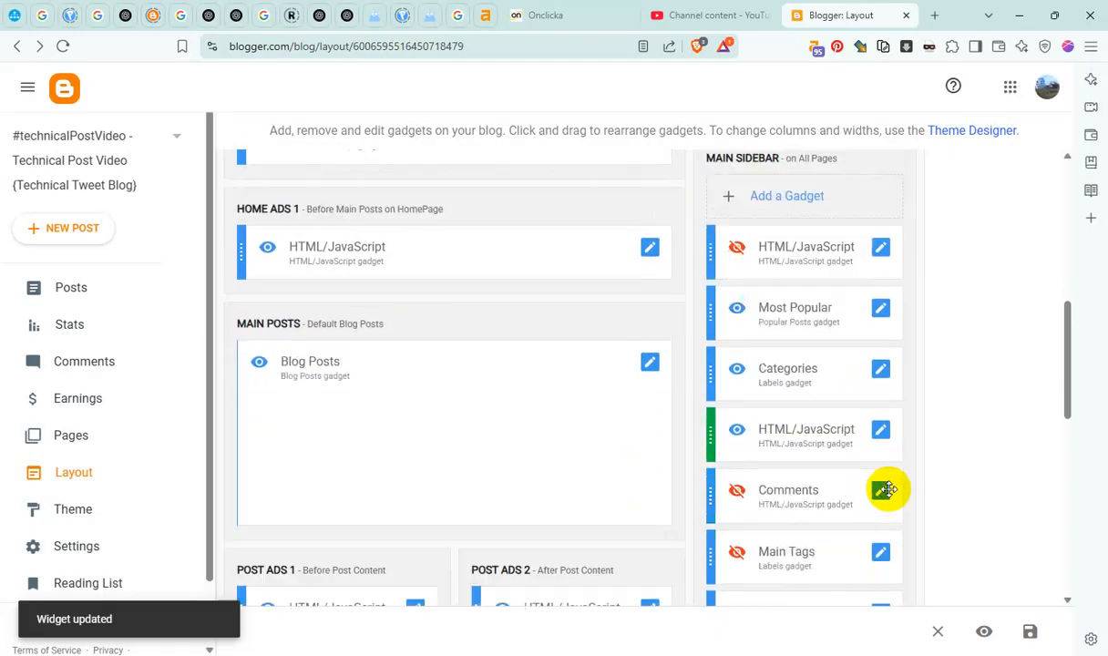
{"action": "left_click", "coordinate": [881, 428]}
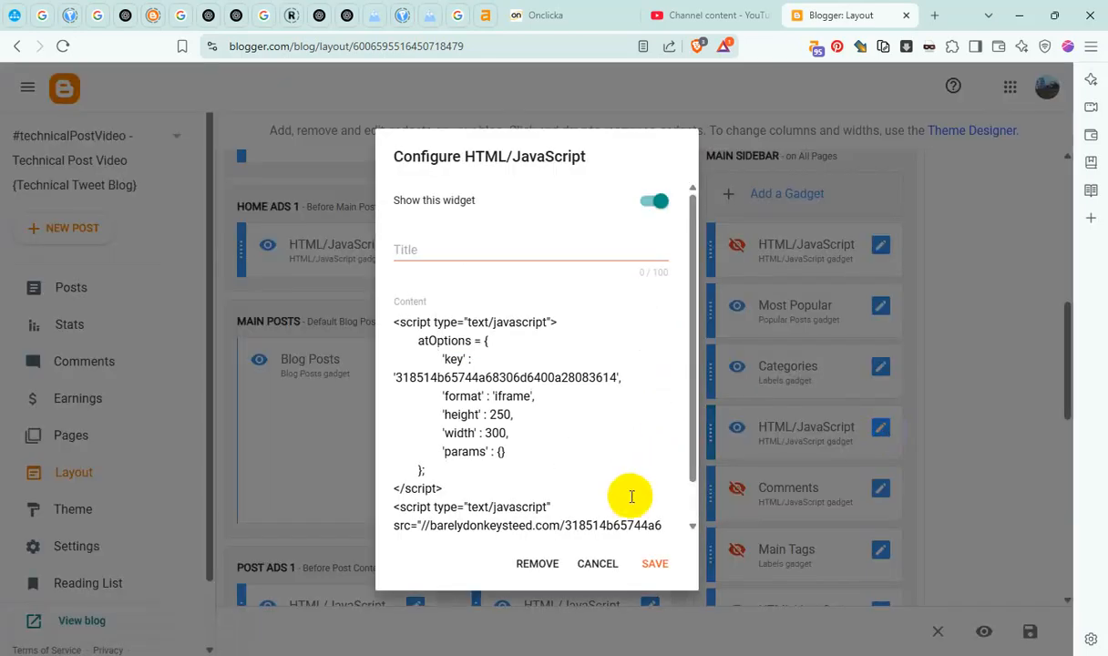
{"action": "left_click", "coordinate": [538, 564]}
{"action": "left_click", "coordinate": [649, 404]}
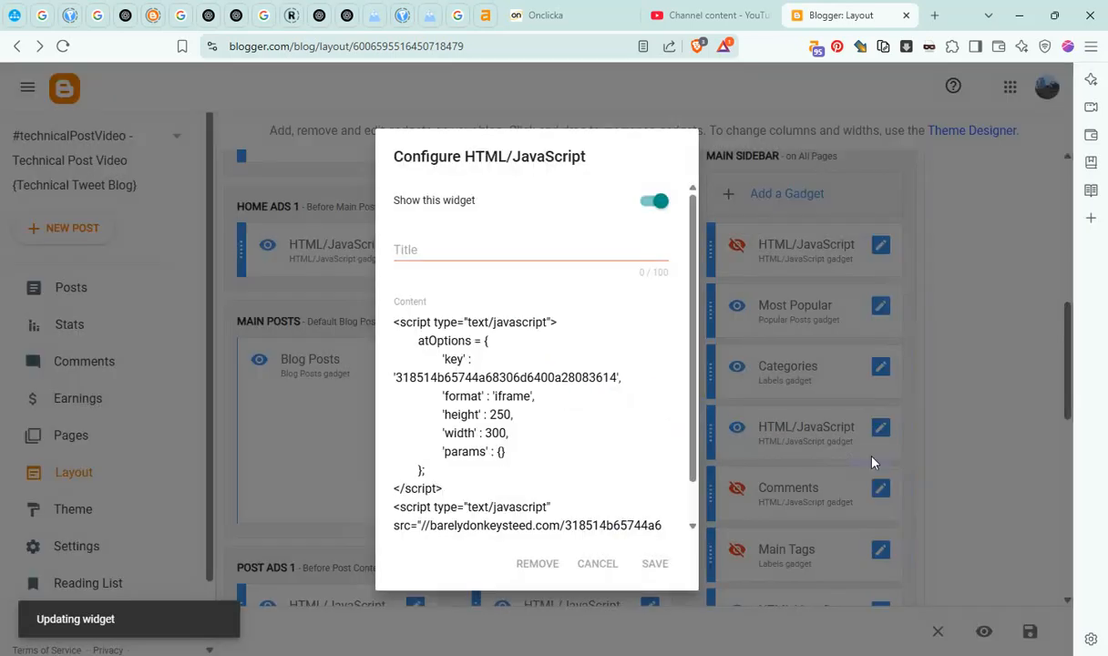
Check the code of the last HTML/JavaScript gadget in the Main Sidebar and cancel out of it
{"action": "scroll", "coordinate": [916, 474], "scroll_direction": "down", "scroll_amount": 1}
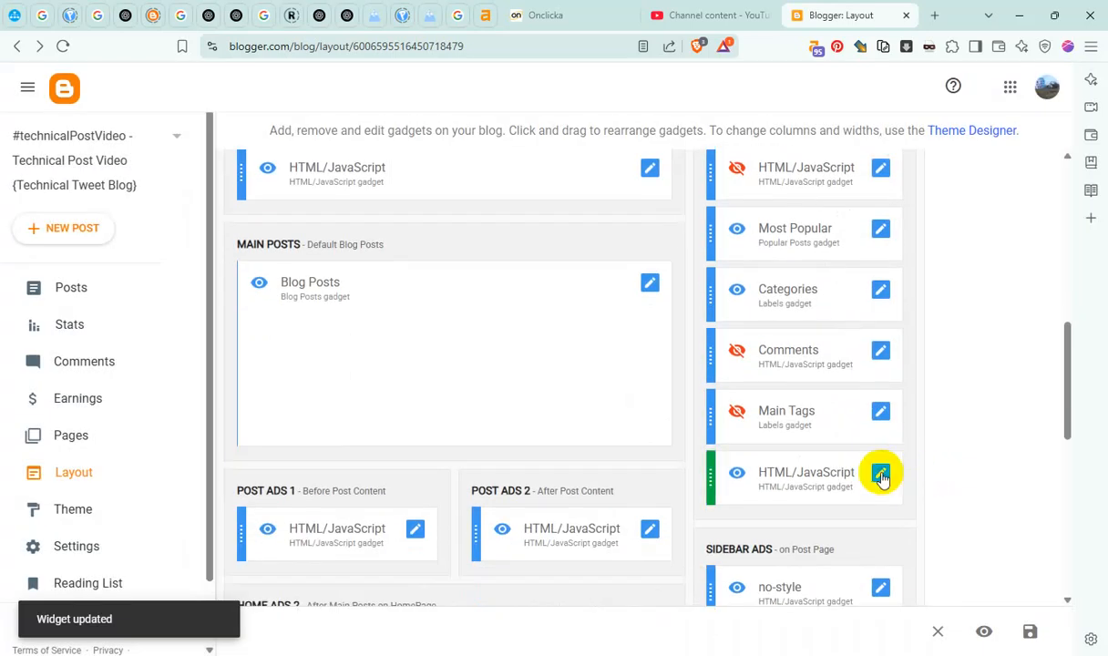
{"action": "left_click", "coordinate": [880, 474]}
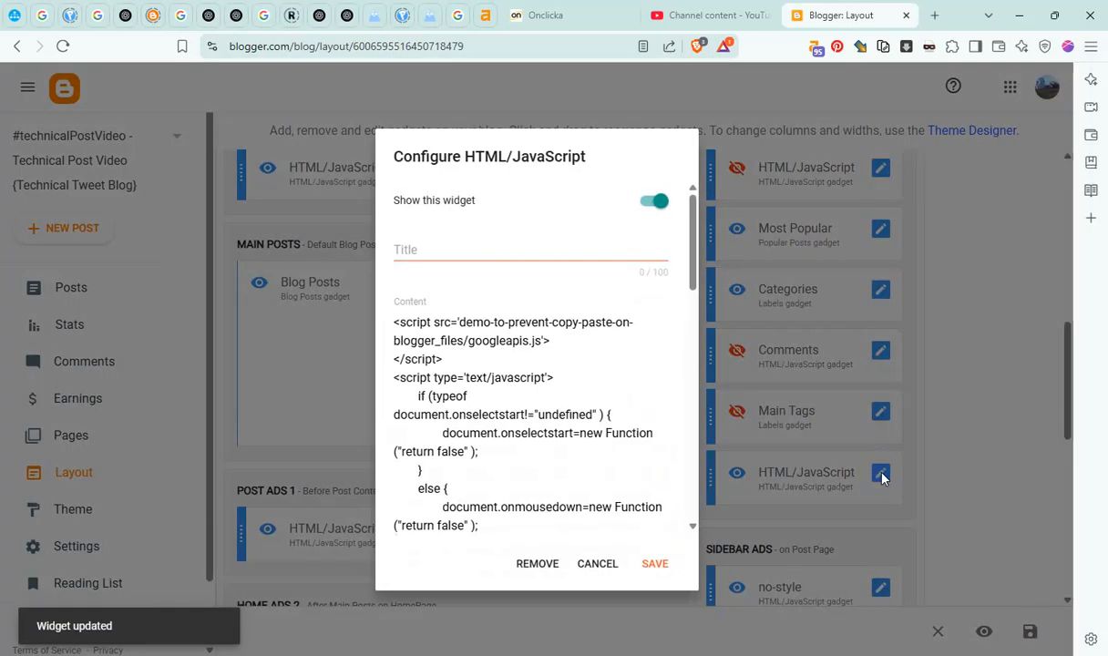
{"action": "left_click", "coordinate": [606, 558]}
Replace the Home Ads 2 gadget's content with the copied Onclicka script and div code, and save the gadget and layout
{"action": "scroll", "coordinate": [592, 415], "scroll_direction": "down", "scroll_amount": 4}
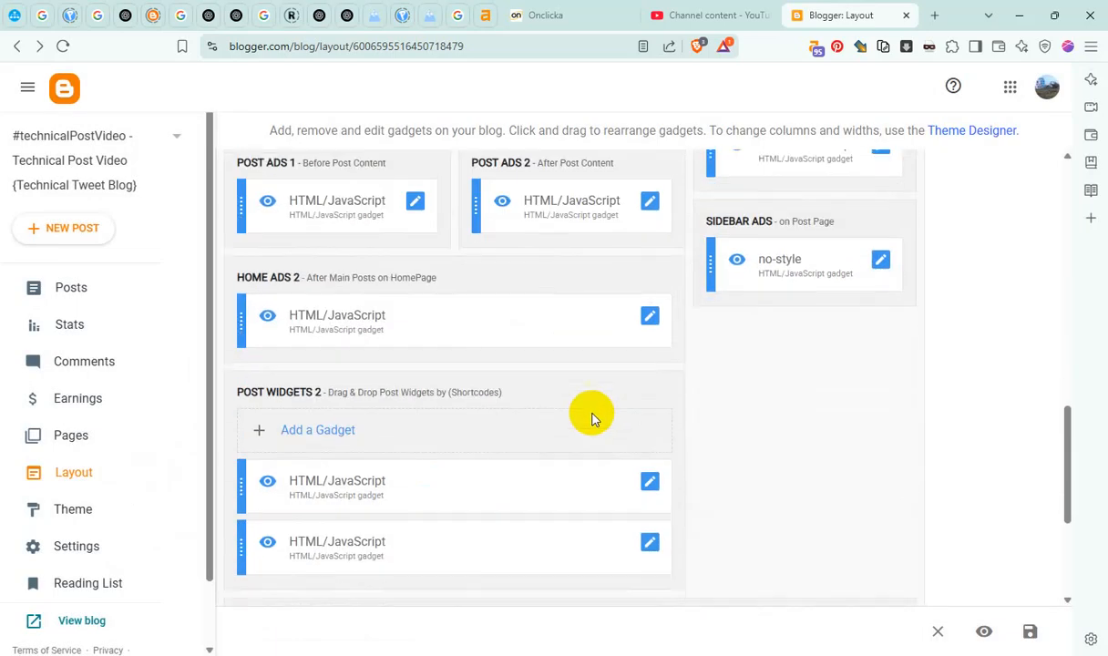
{"action": "scroll", "coordinate": [592, 418], "scroll_direction": "down", "scroll_amount": 3}
{"action": "scroll", "coordinate": [591, 415], "scroll_direction": "up", "scroll_amount": 2}
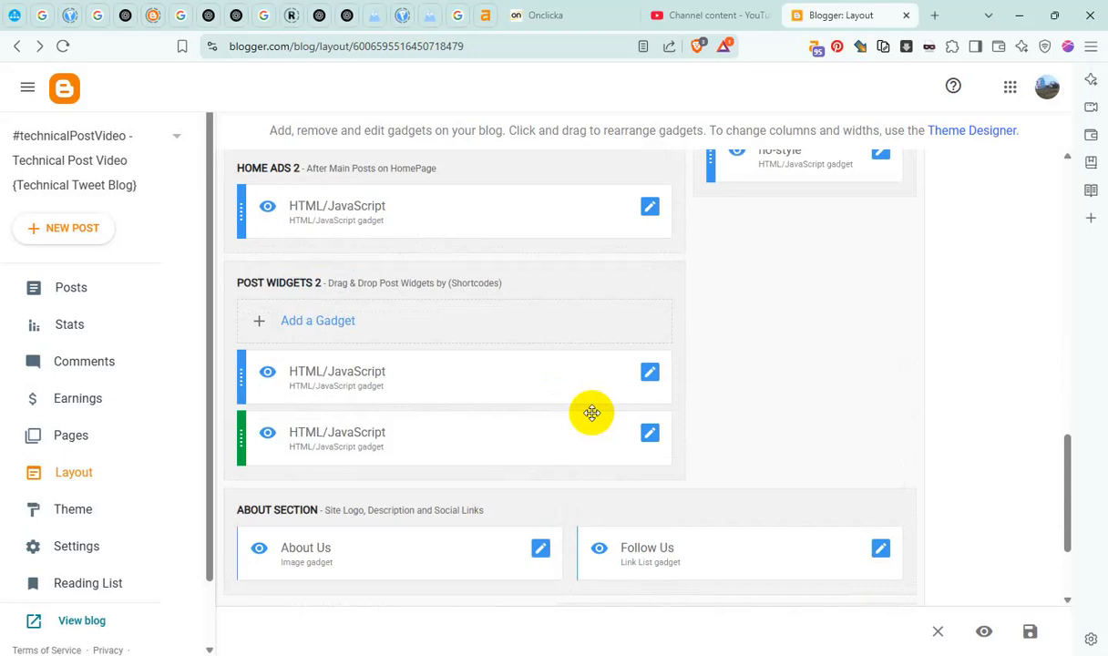
{"action": "scroll", "coordinate": [402, 310], "scroll_direction": "up", "scroll_amount": 1}
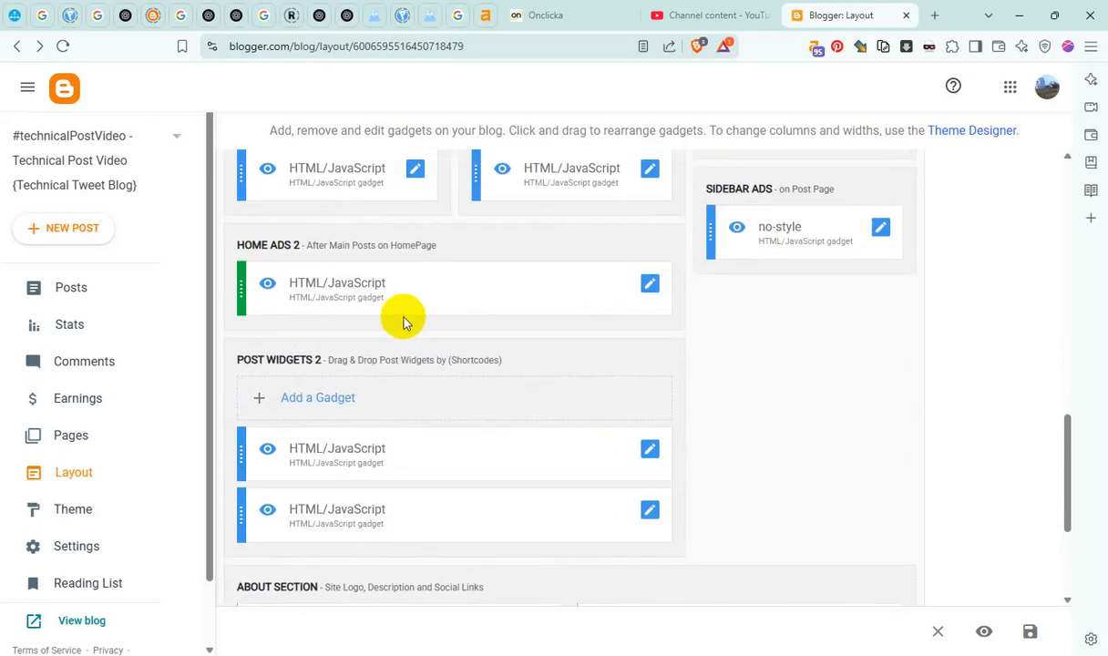
{"action": "scroll", "coordinate": [507, 361], "scroll_direction": "up", "scroll_amount": 2}
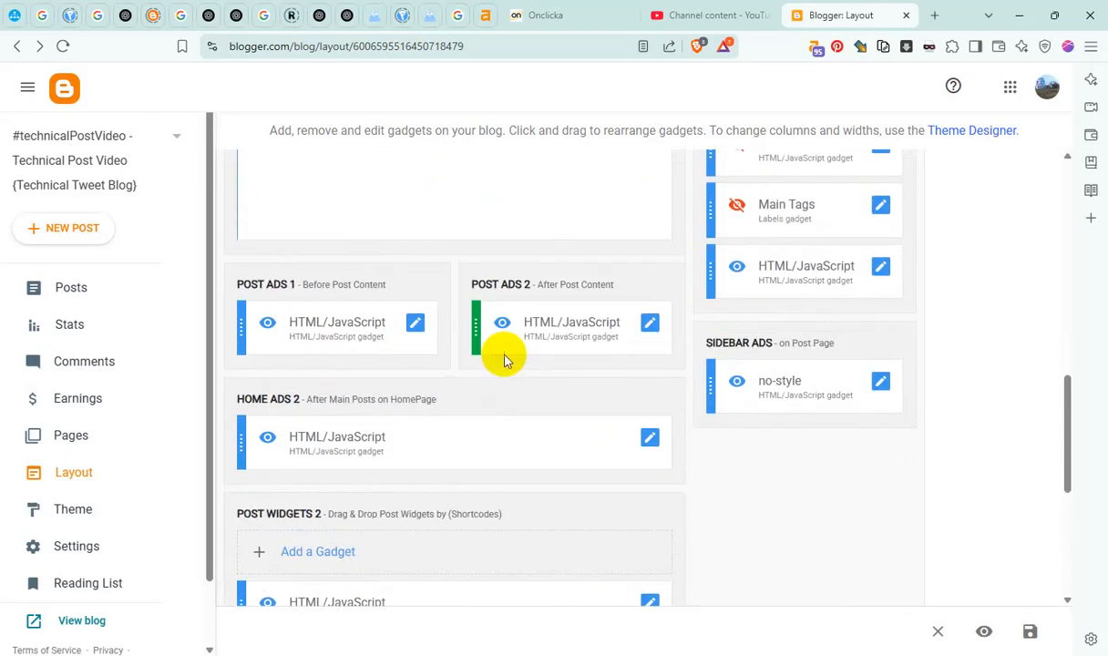
{"action": "left_click", "coordinate": [651, 441]}
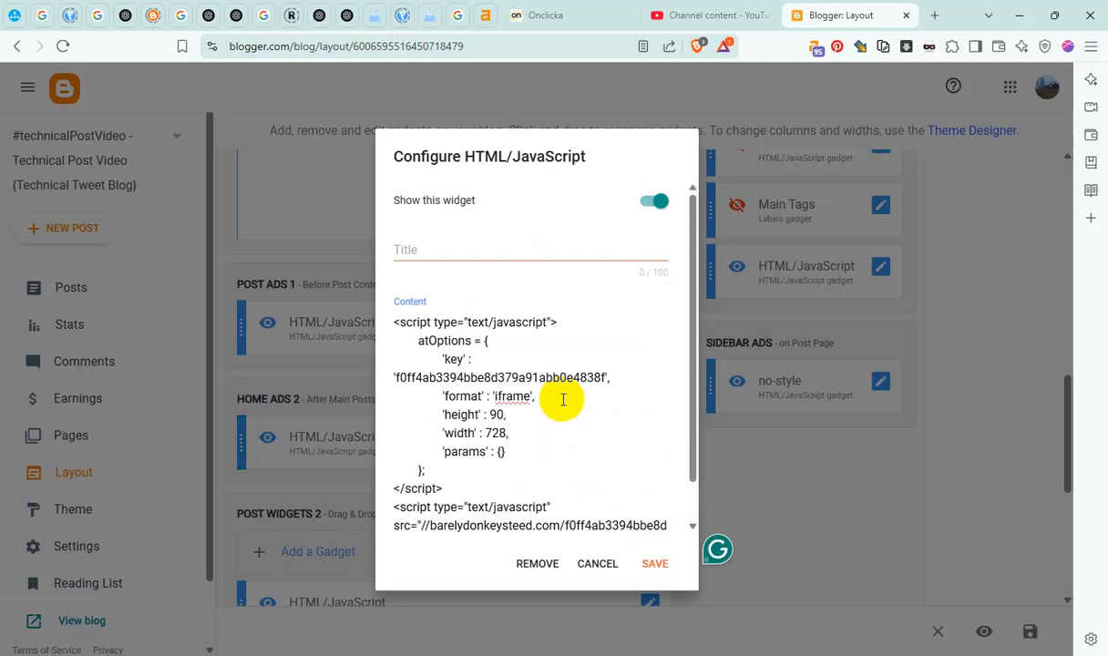
{"action": "key", "text": "ctrl+a"}
{"action": "type", "text": "<script async src=\"https://js.onclckmn.com/static/onclicka.js\" data-admpid=\"329003\"></script><div data-banner-id=\"6074901\"></div>"}
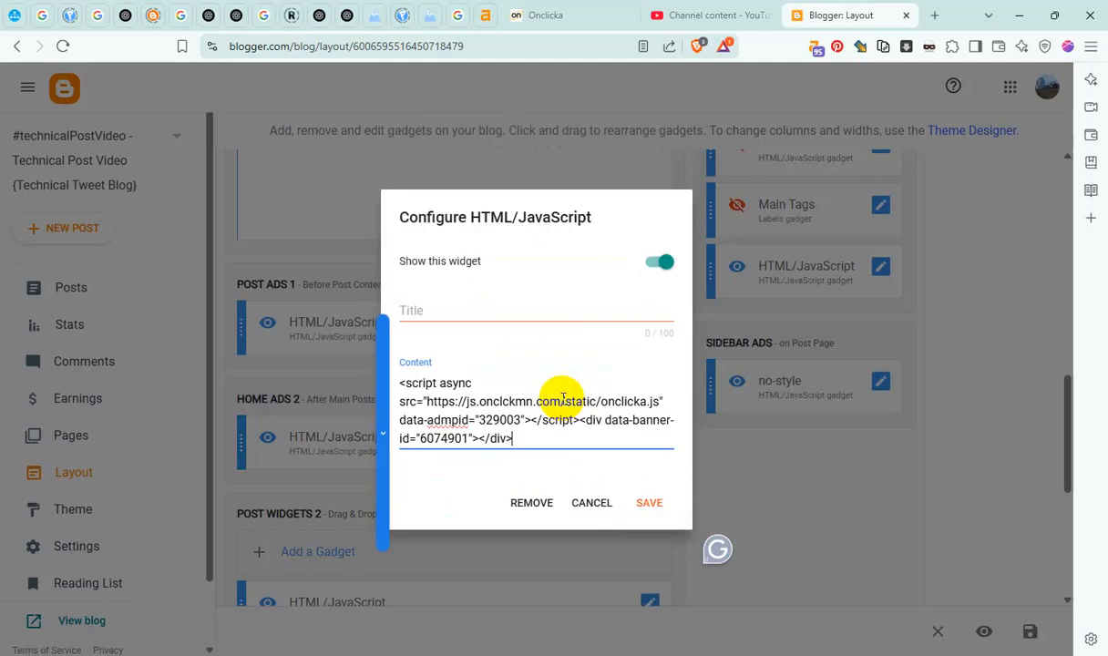
{"action": "left_click", "coordinate": [655, 502]}
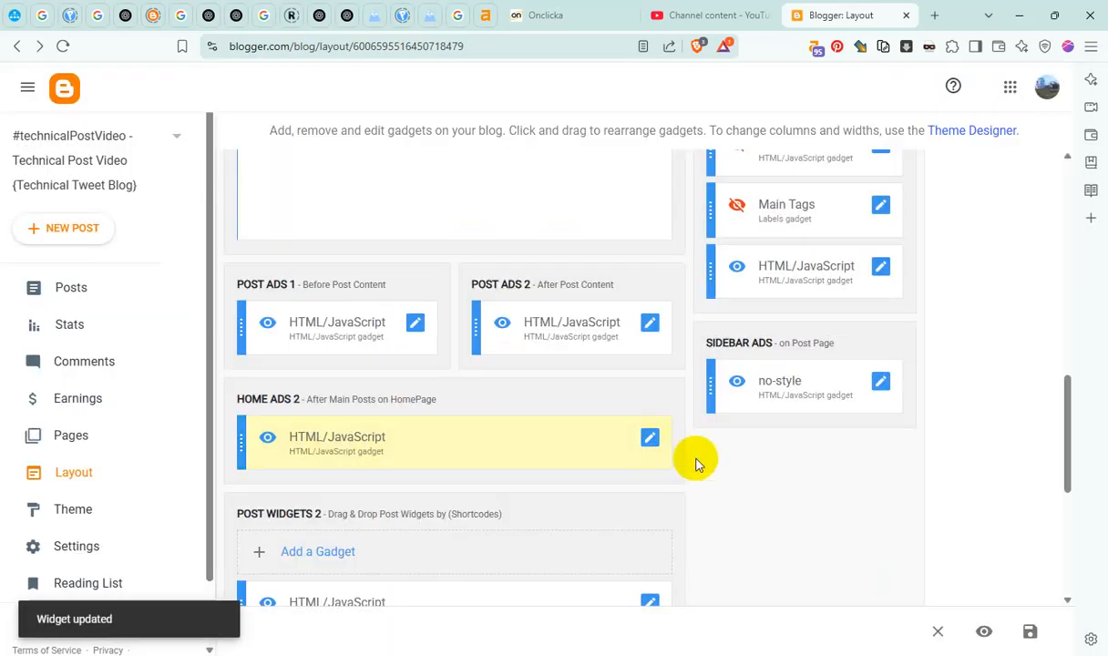
{"action": "left_click", "coordinate": [1033, 631]}
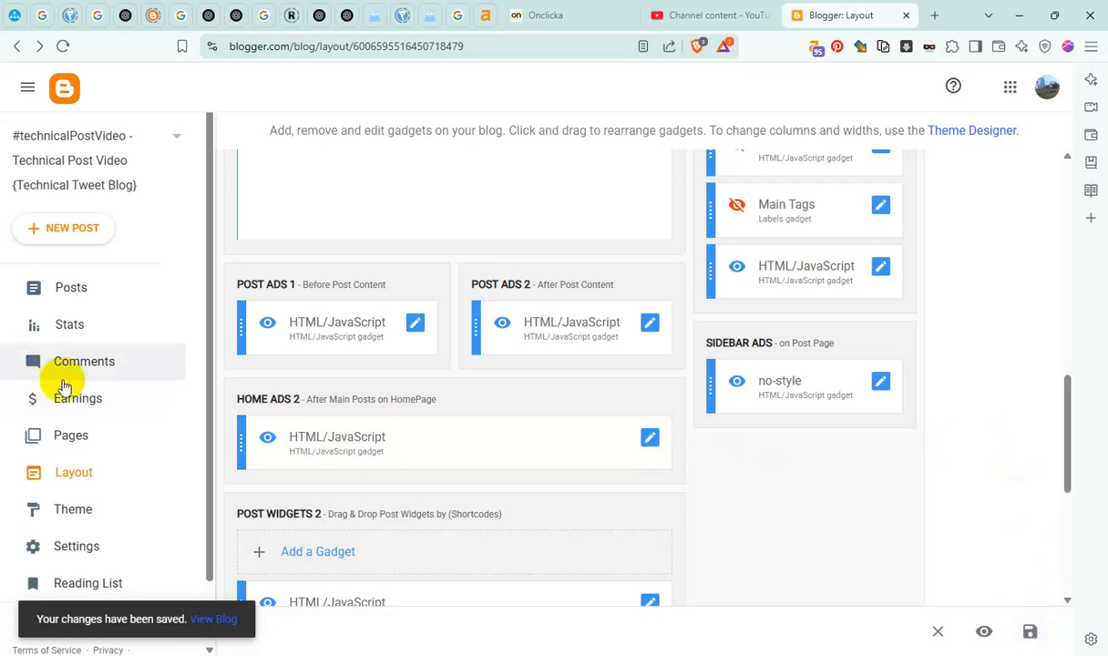
Copy the View blog link and open the blog's homepage in a new tab of the incognito browser window
{"action": "scroll", "coordinate": [45, 501], "scroll_direction": "down", "scroll_amount": 2}
{"action": "right_click", "coordinate": [91, 552]}
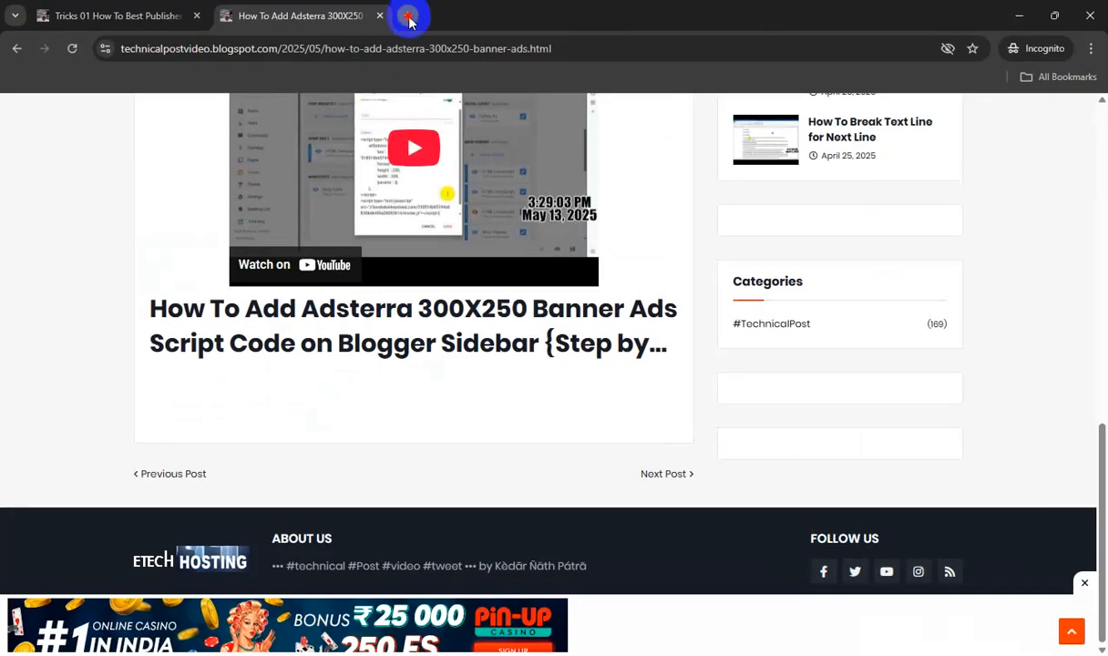
{"action": "left_click", "coordinate": [409, 16]}
{"action": "right_click", "coordinate": [314, 49]}
{"action": "left_click", "coordinate": [371, 200]}
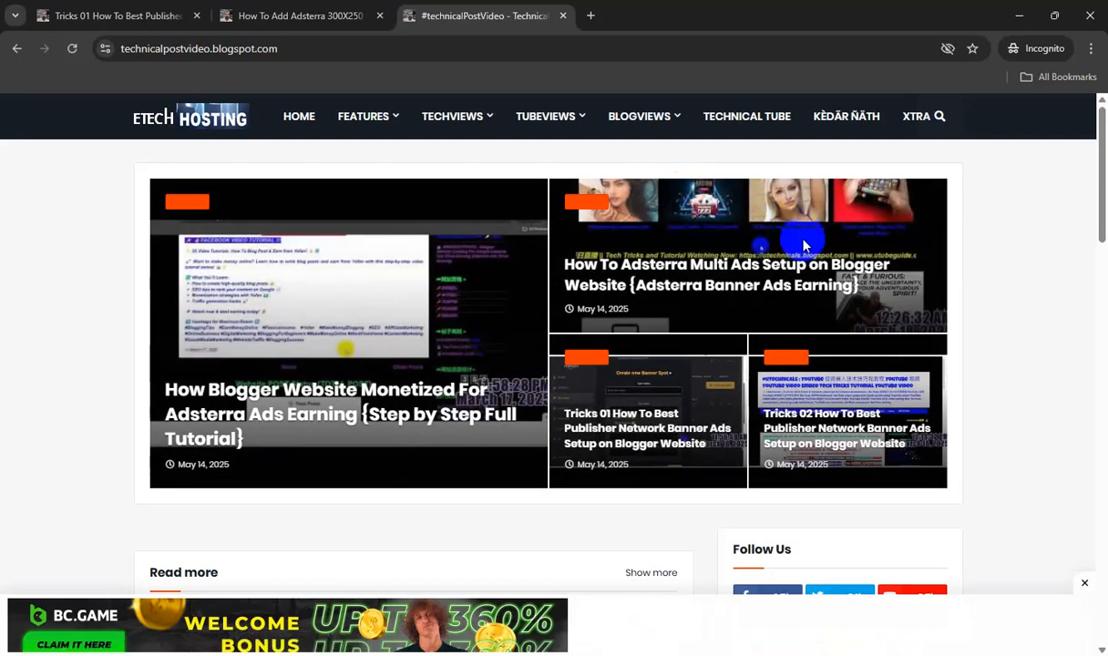
Examine the live homepage from the featured posts to the footer, checking the banner placement below the main posts
{"action": "scroll", "coordinate": [804, 245], "scroll_direction": "down", "scroll_amount": 6}
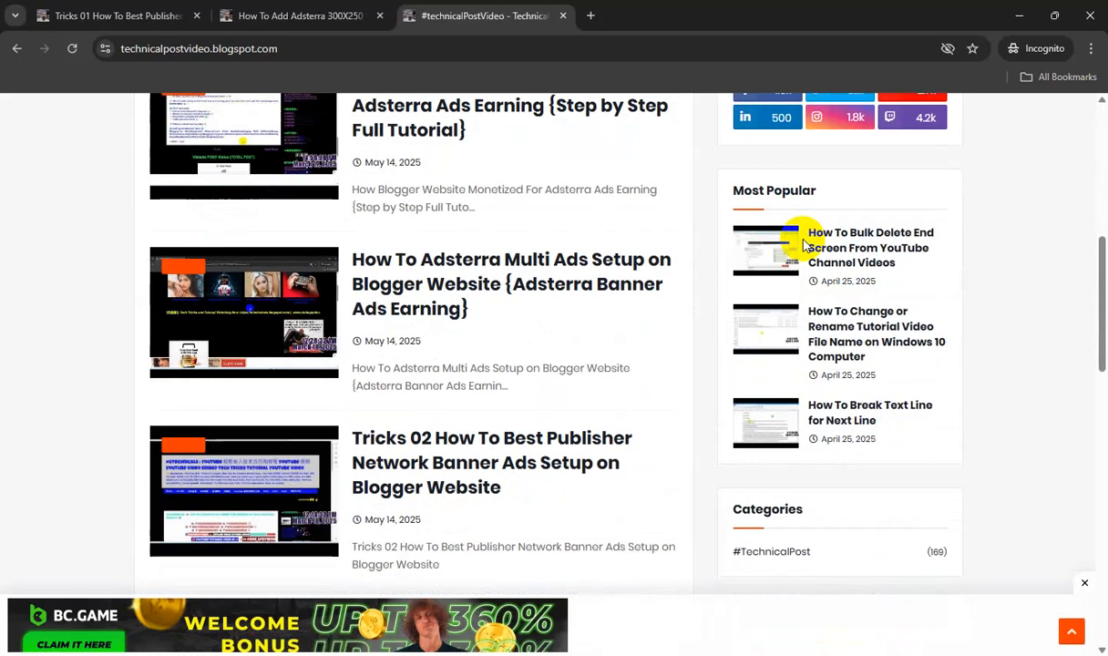
{"action": "scroll", "coordinate": [804, 244], "scroll_direction": "down", "scroll_amount": 11}
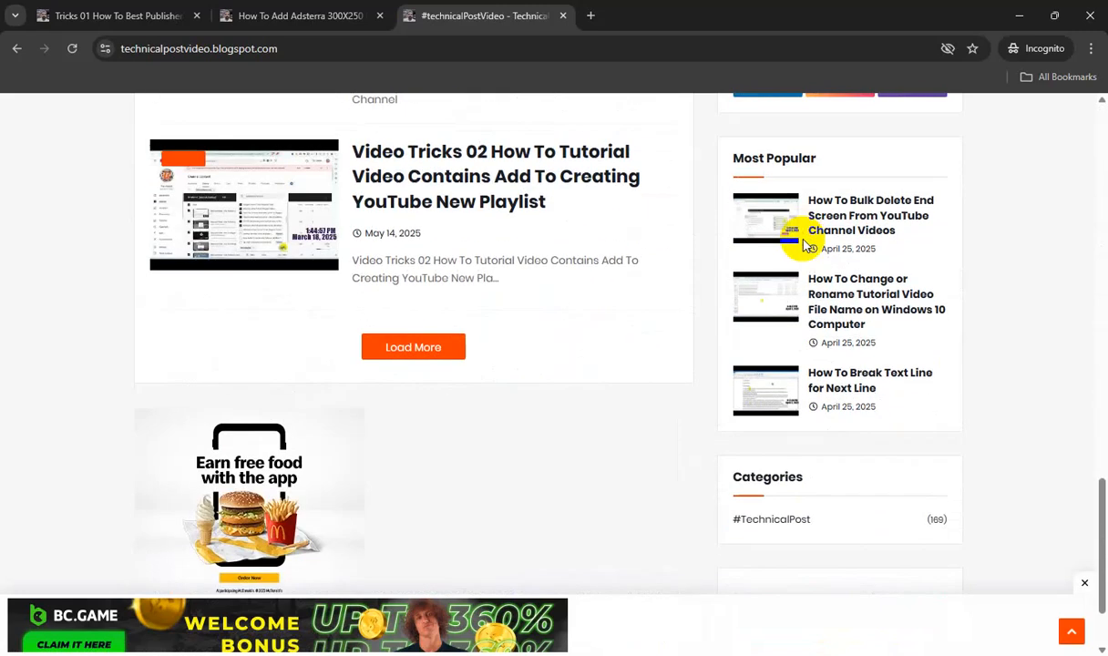
{"action": "scroll", "coordinate": [804, 244], "scroll_direction": "down", "scroll_amount": 1}
{"action": "scroll", "coordinate": [804, 244], "scroll_direction": "up", "scroll_amount": 2}
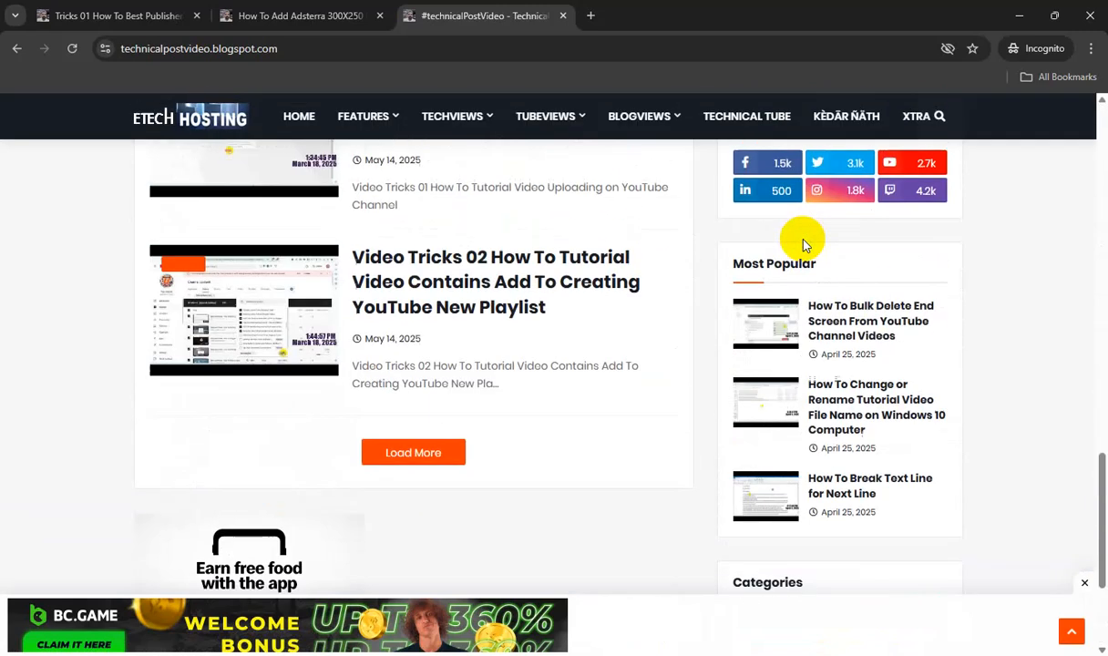
{"action": "scroll", "coordinate": [804, 245], "scroll_direction": "down", "scroll_amount": 3}
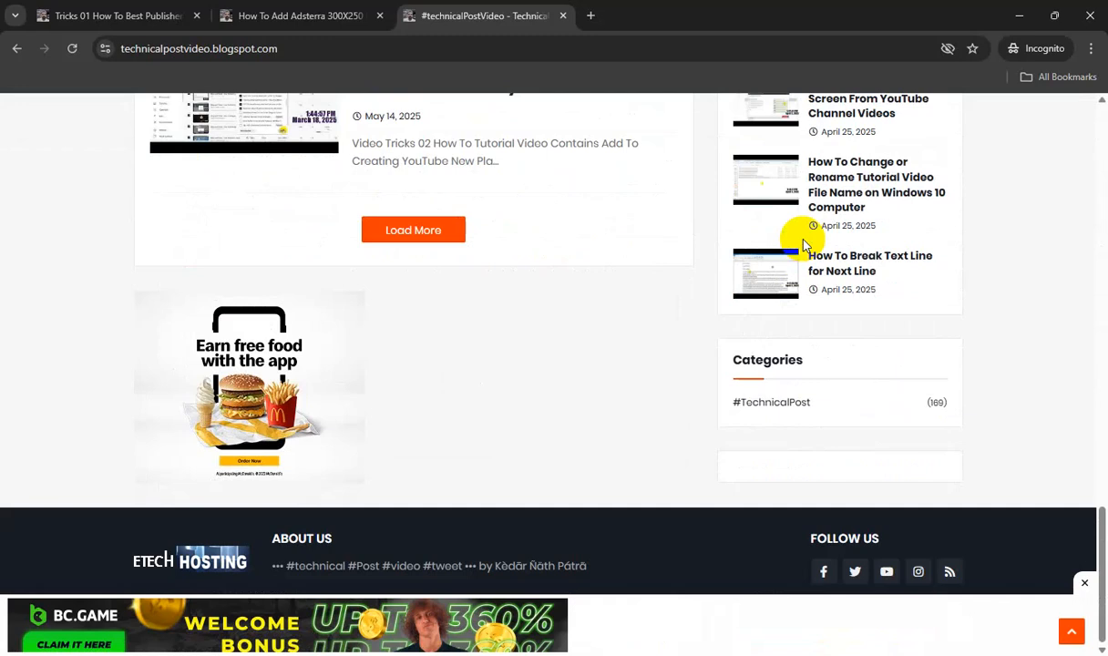
{"action": "scroll", "coordinate": [804, 244], "scroll_direction": "up", "scroll_amount": 10}
{"action": "scroll", "coordinate": [804, 244], "scroll_direction": "up", "scroll_amount": 7}
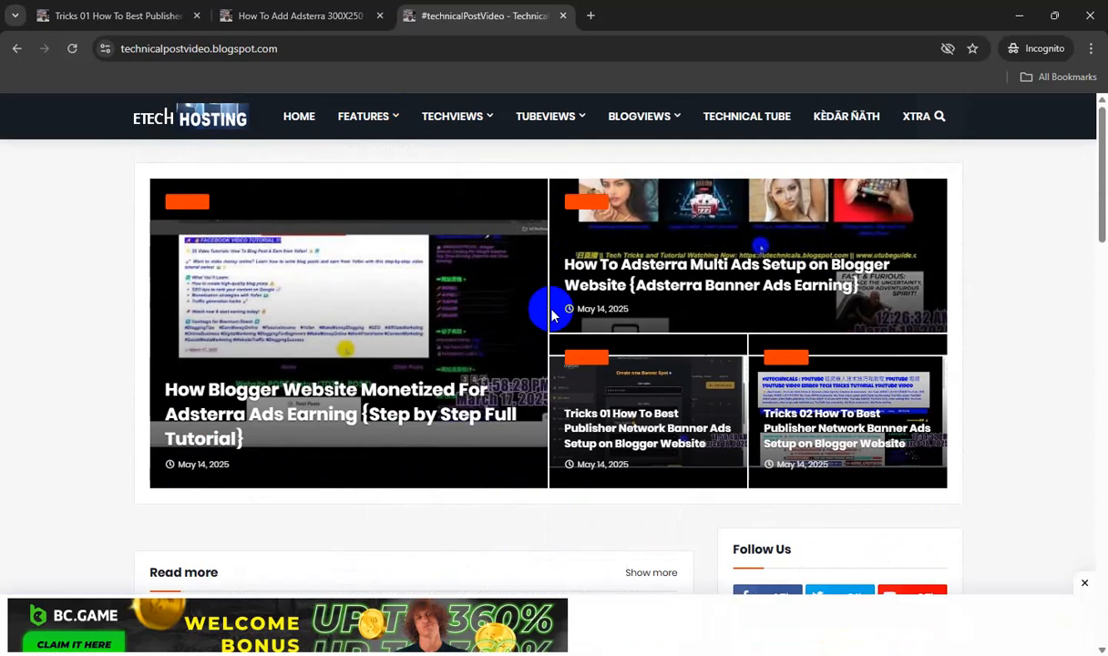
{"action": "scroll", "coordinate": [551, 310], "scroll_direction": "down", "scroll_amount": 15}
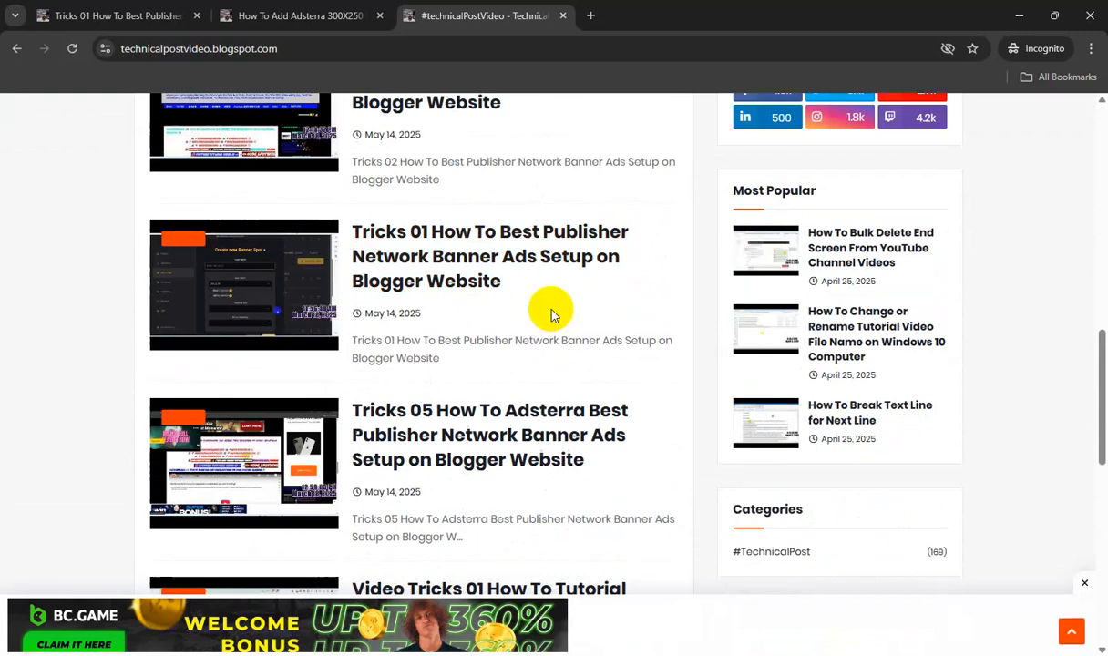
{"action": "scroll", "coordinate": [551, 314], "scroll_direction": "down", "scroll_amount": 2}
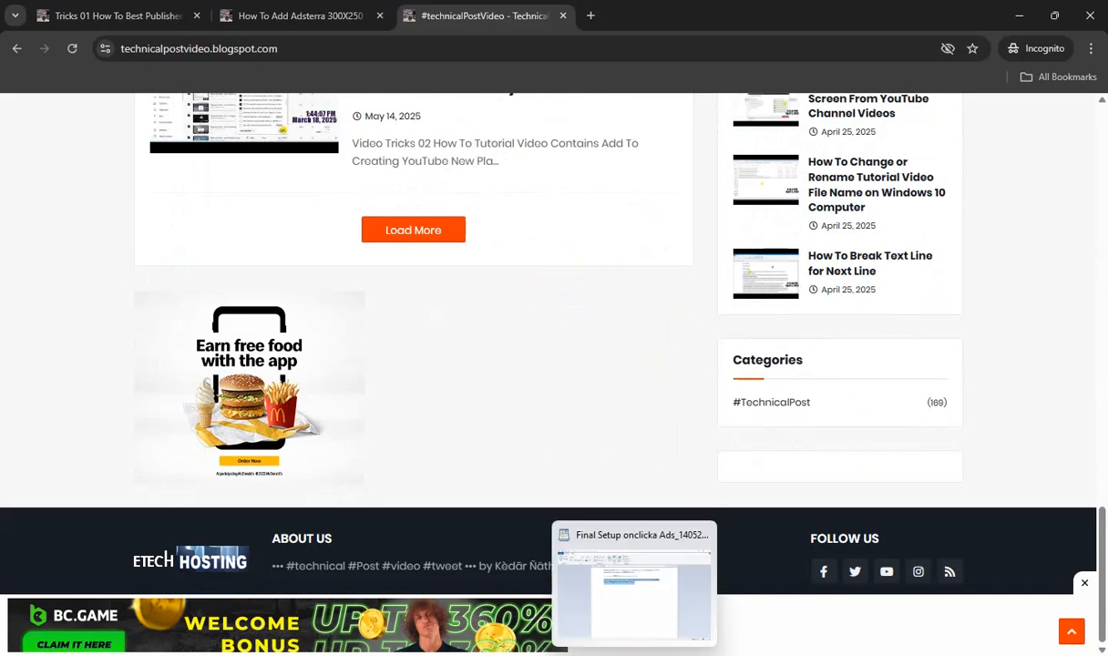
Switch to the WordPad document and copy the Onclicka script and div code under the 900x250 heading
{"action": "left_click", "coordinate": [602, 602]}
{"action": "right_click", "coordinate": [473, 222]}
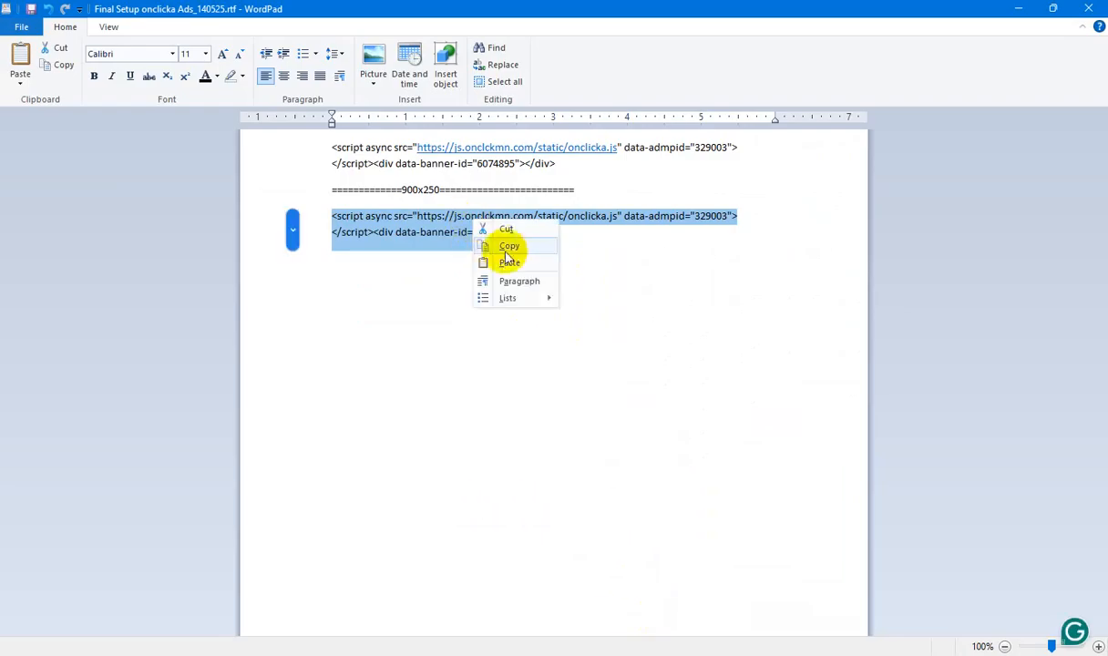
{"action": "left_click", "coordinate": [507, 249]}
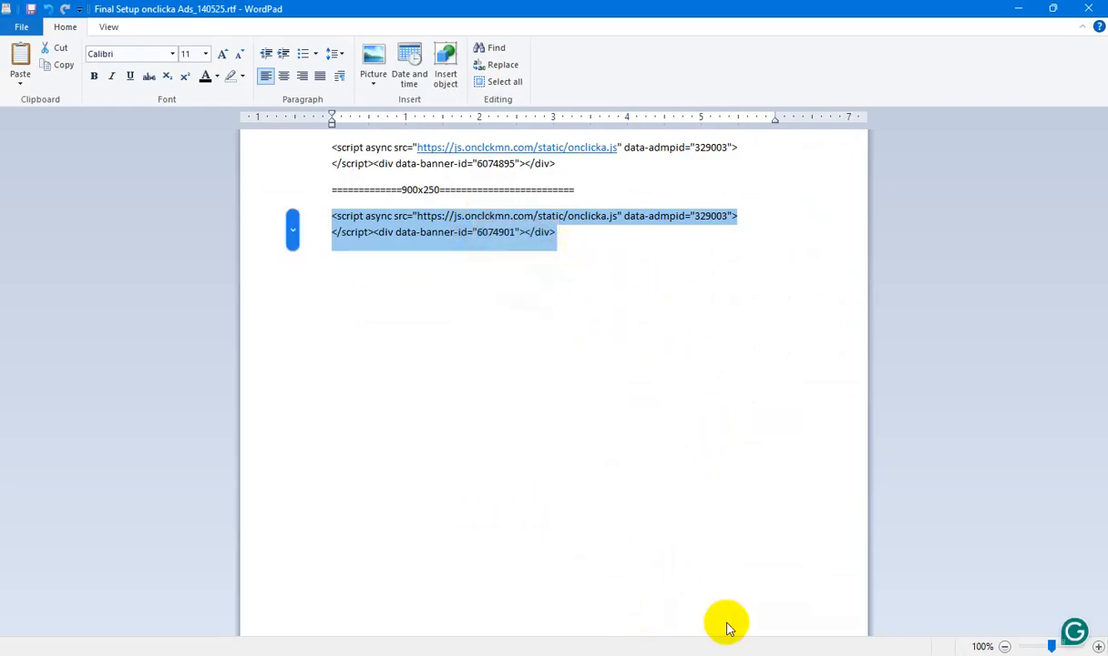
Return to Blogger in the browser and open the blog theme's HTML code for editing
{"action": "left_click", "coordinate": [690, 593]}
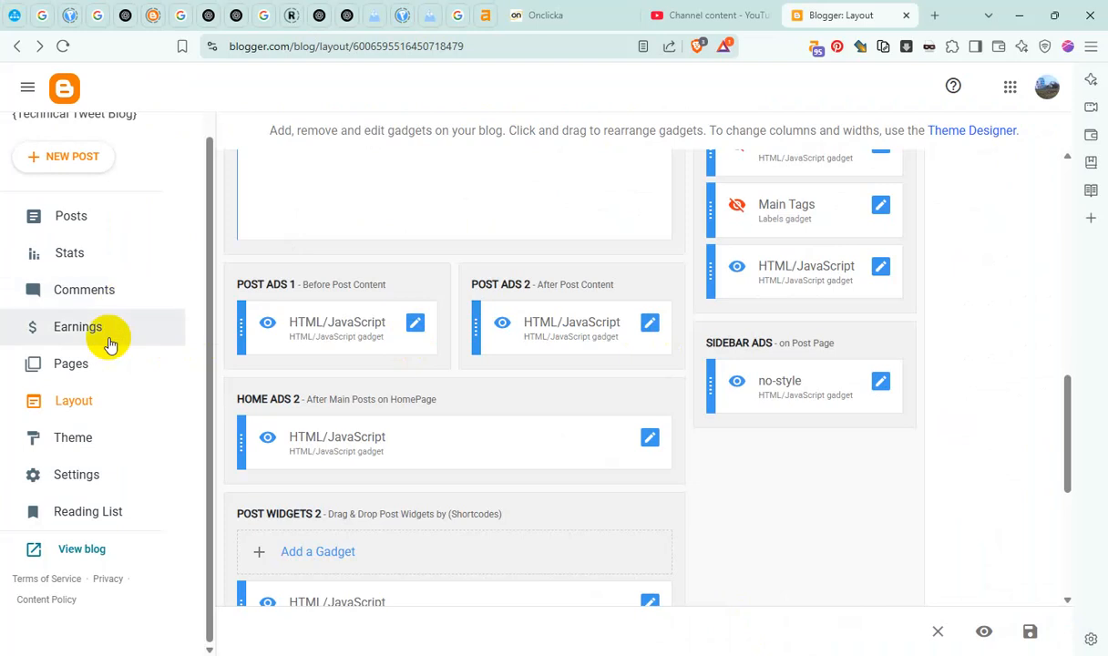
{"action": "left_click", "coordinate": [91, 441]}
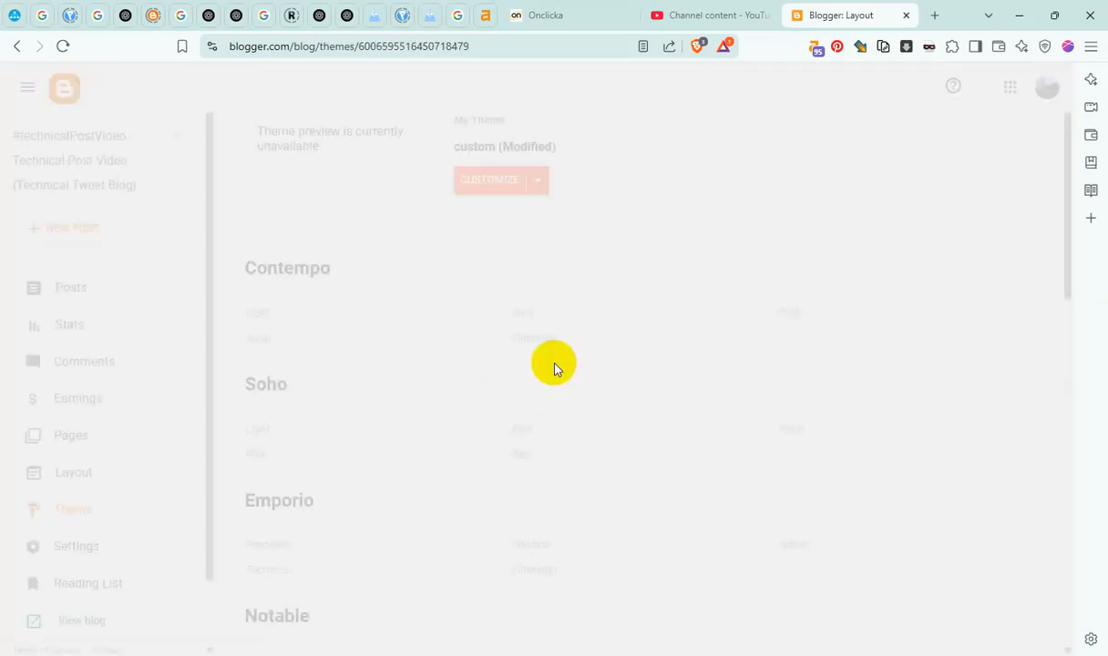
{"action": "left_click", "coordinate": [540, 235]}
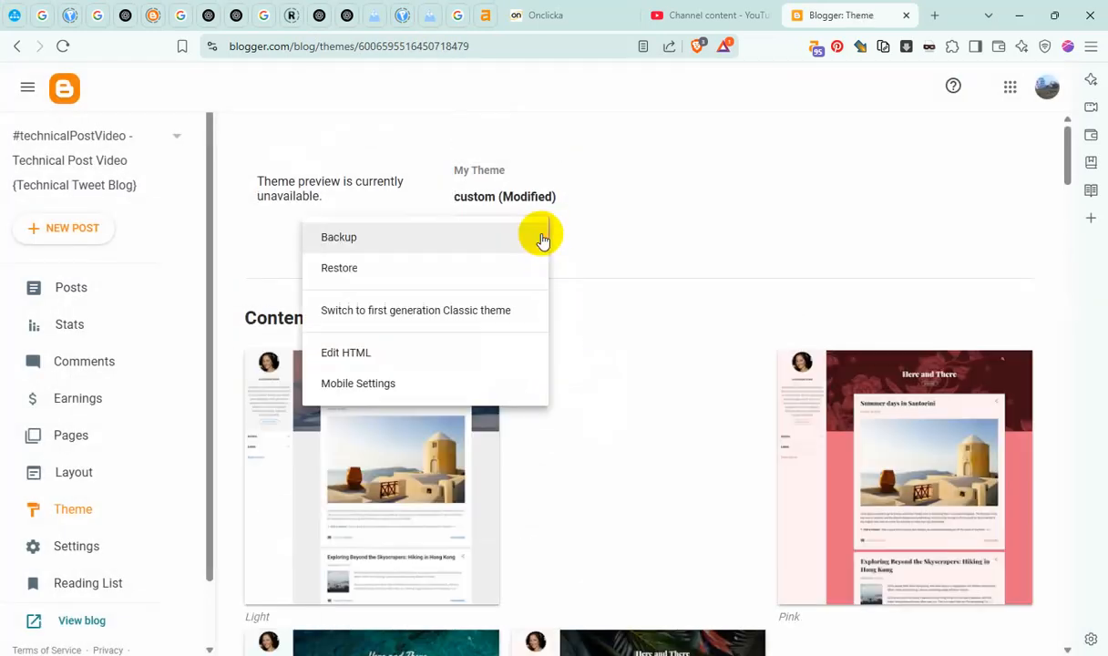
{"action": "left_click", "coordinate": [360, 353]}
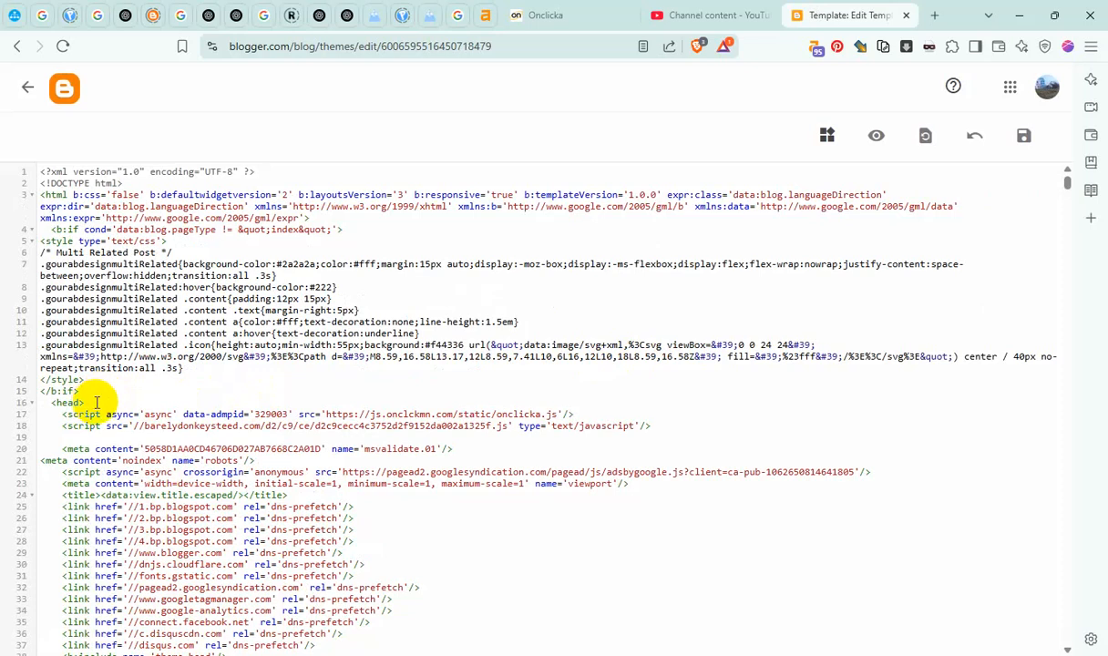
Insert the copied Onclicka code on a new line directly above the <head> tag and save the theme
{"action": "left_click", "coordinate": [97, 402]}
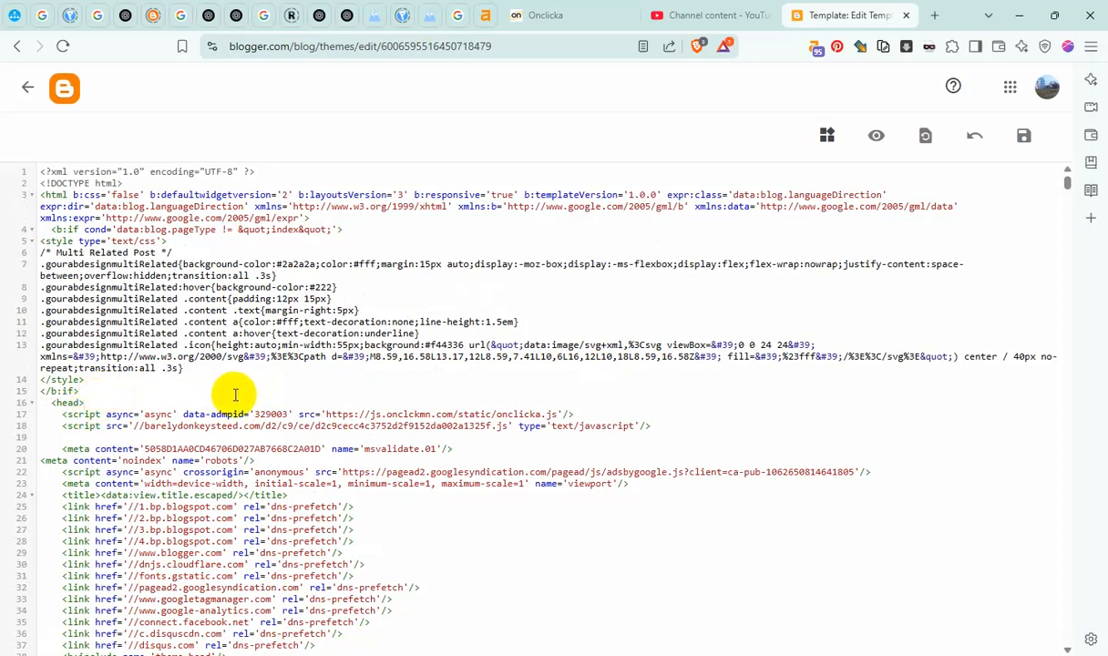
{"action": "key", "text": "Return"}
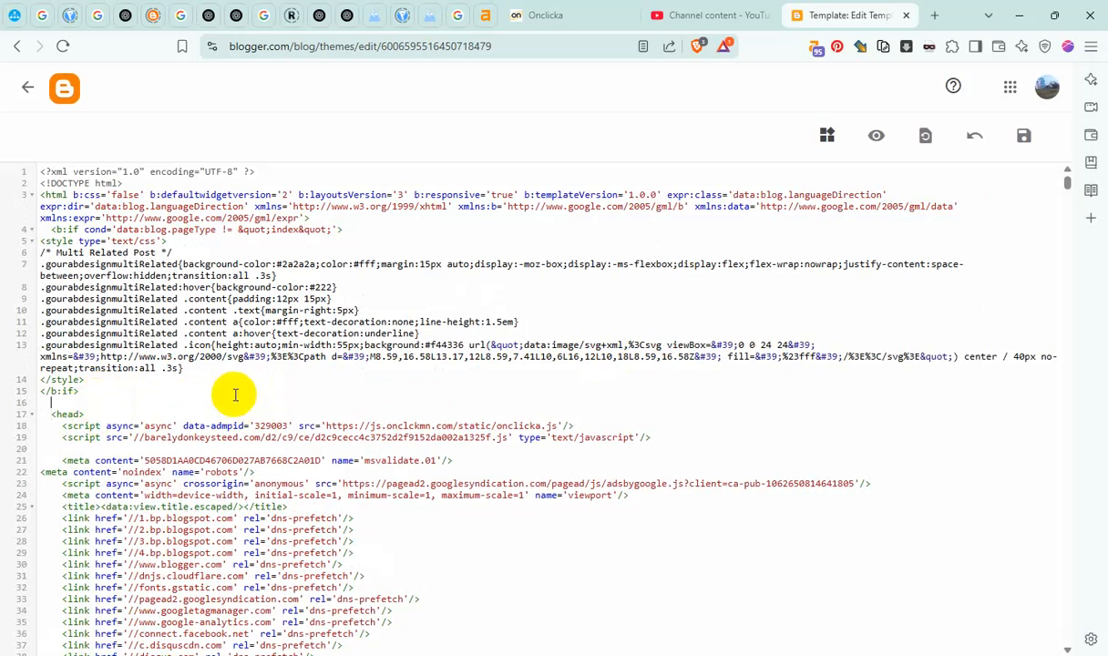
{"action": "key", "text": "ctrl+v"}
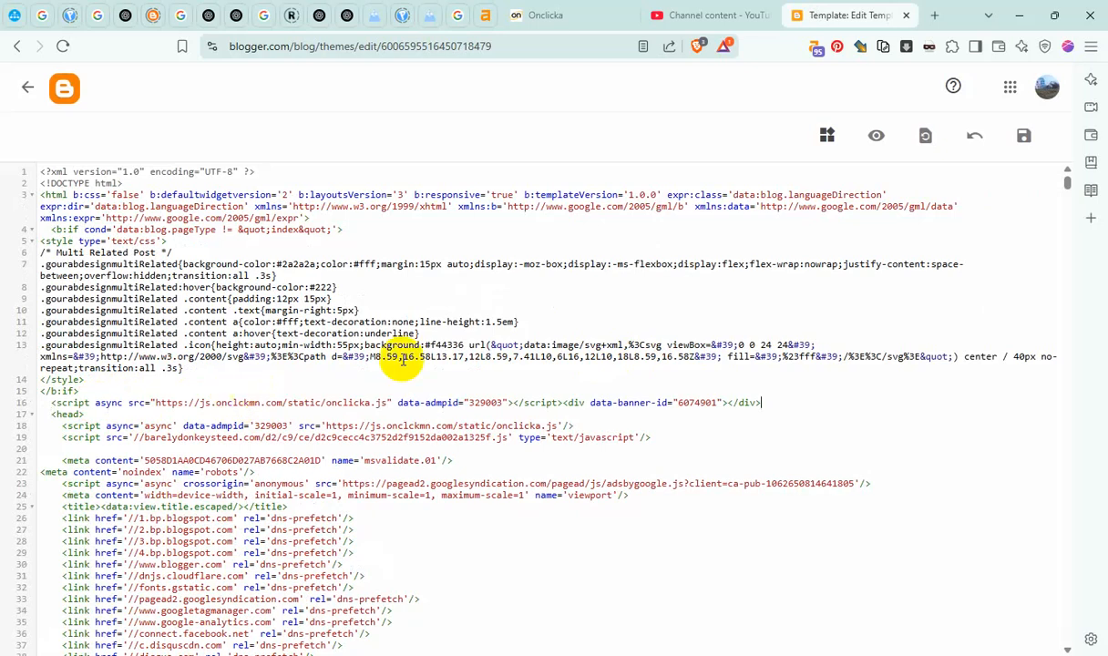
{"action": "left_click", "coordinate": [1023, 136]}
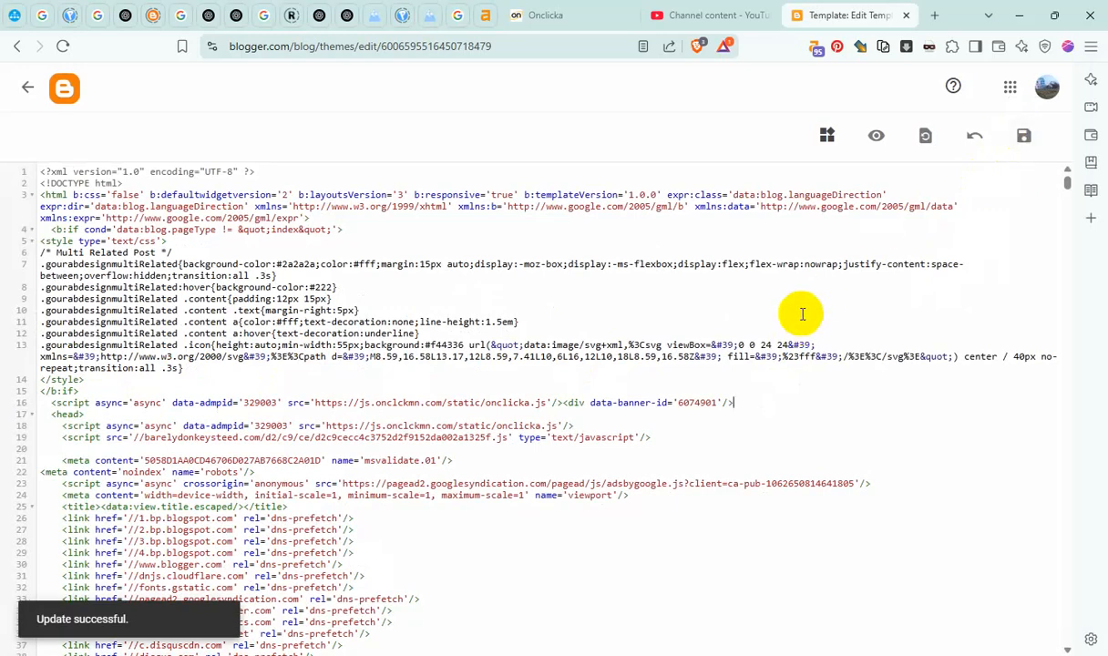
Reload the blog homepage in the incognito window and examine the banner placement from the page header to the footer
{"action": "left_click", "coordinate": [465, 655]}
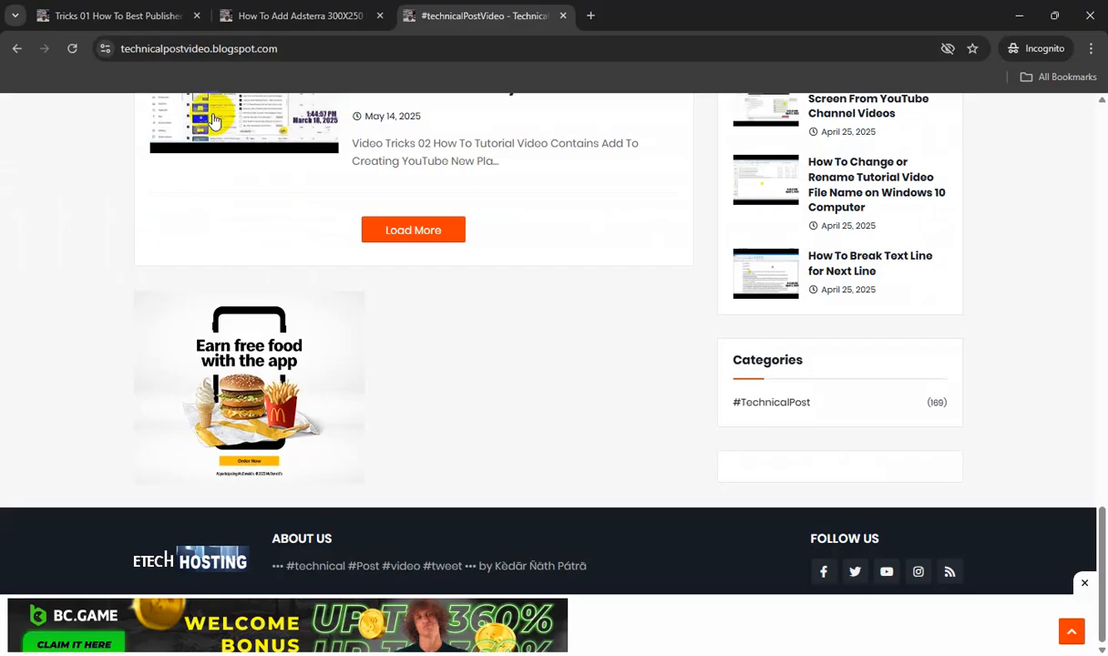
{"action": "left_click", "coordinate": [73, 51]}
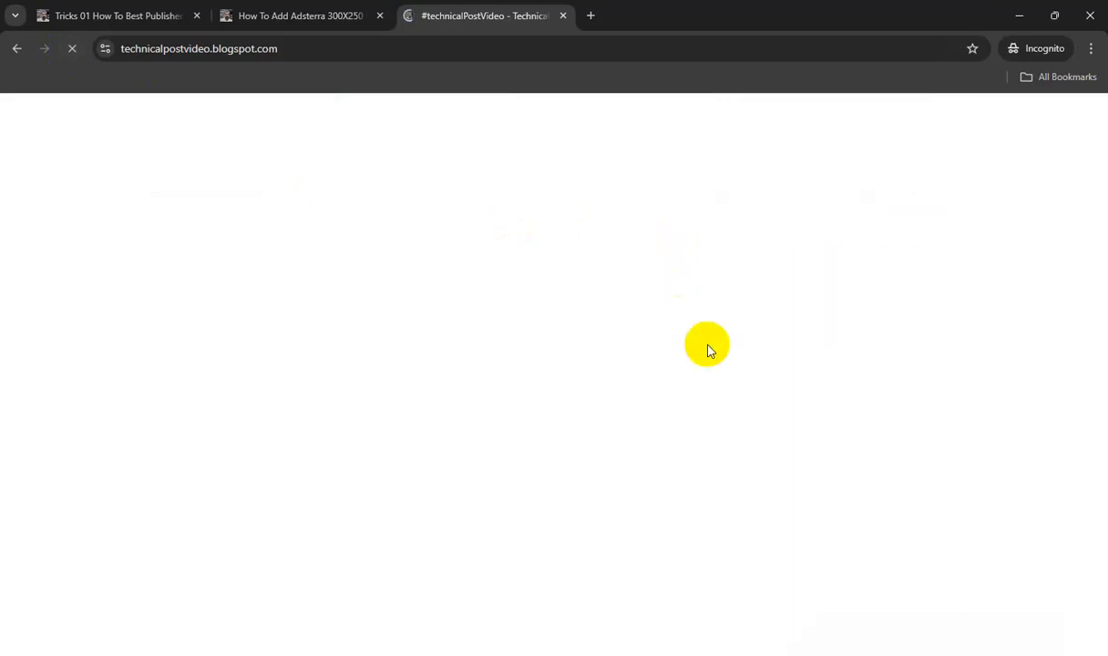
{"action": "scroll", "coordinate": [709, 351], "scroll_direction": "up", "scroll_amount": 15}
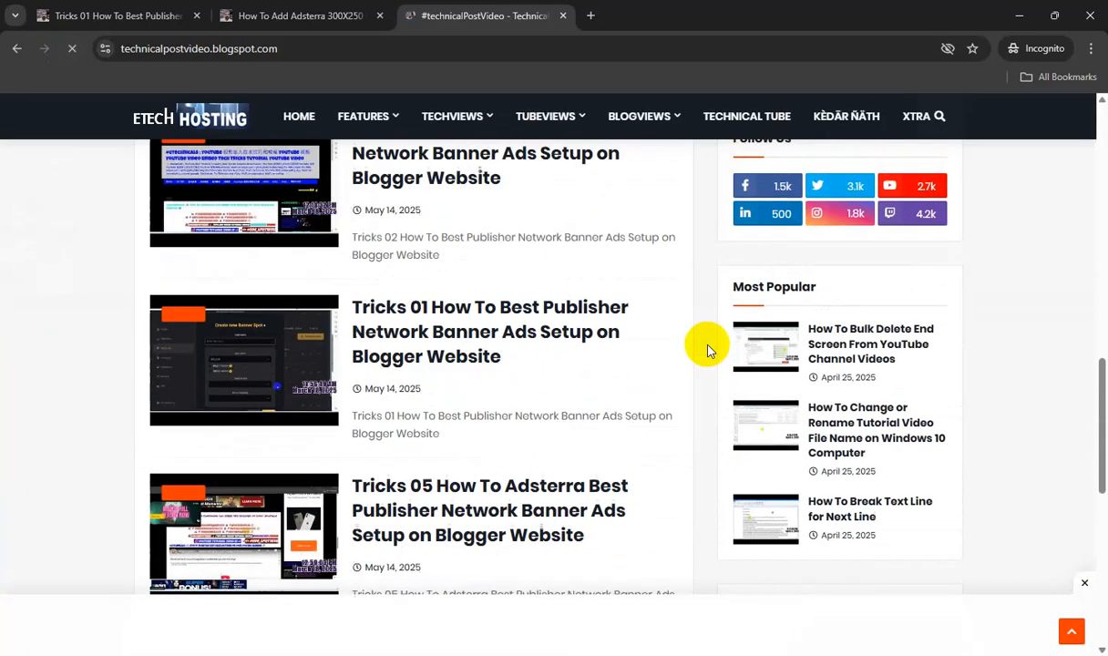
{"action": "scroll", "coordinate": [709, 351], "scroll_direction": "up", "scroll_amount": 3}
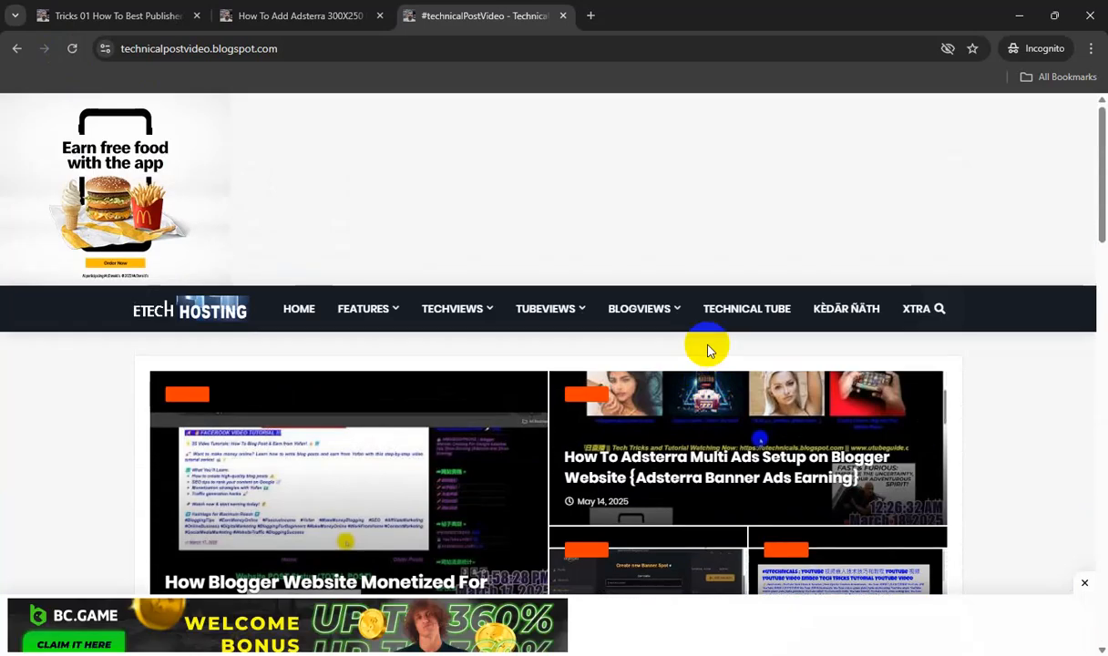
{"action": "scroll", "coordinate": [709, 351], "scroll_direction": "down", "scroll_amount": 5}
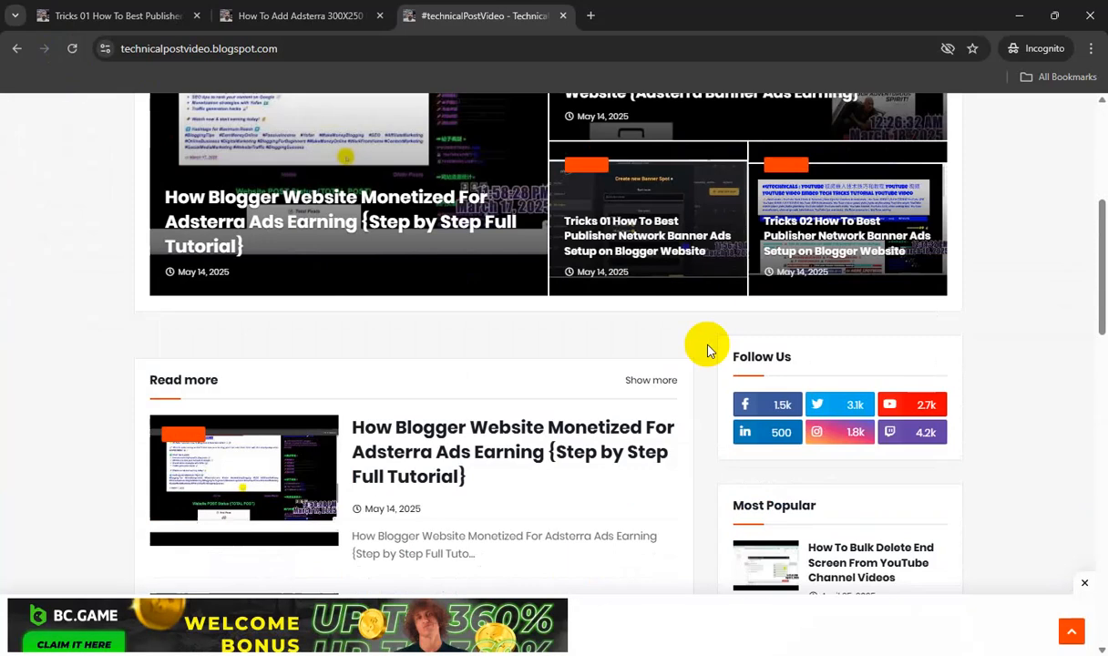
{"action": "scroll", "coordinate": [709, 351], "scroll_direction": "up", "scroll_amount": 5}
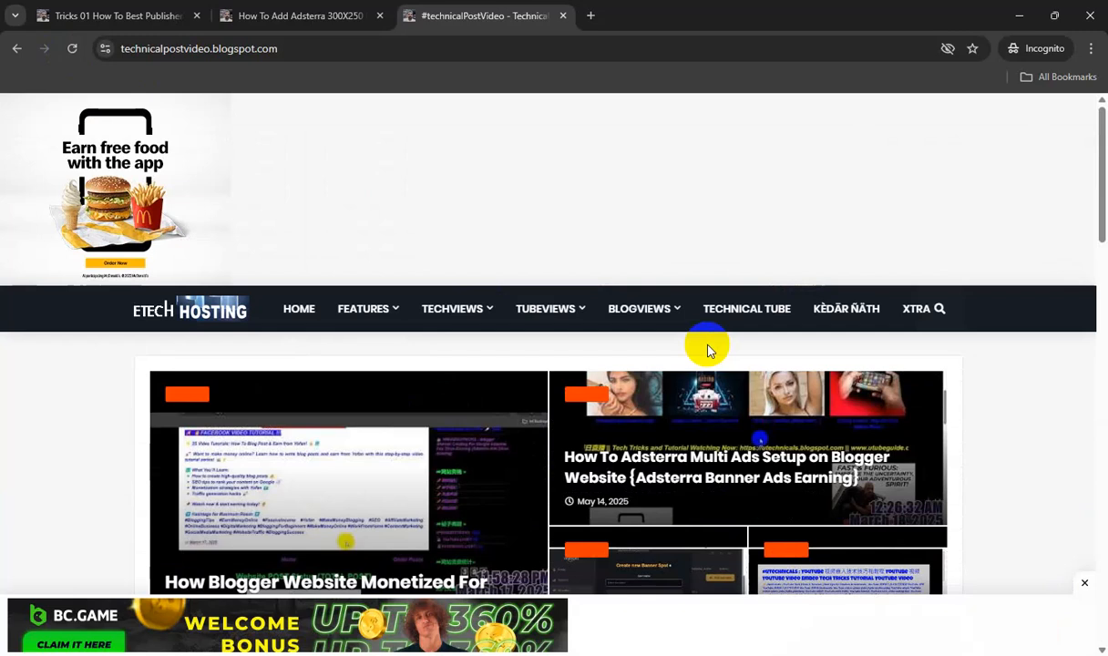
{"action": "scroll", "coordinate": [710, 351], "scroll_direction": "down", "scroll_amount": 15}
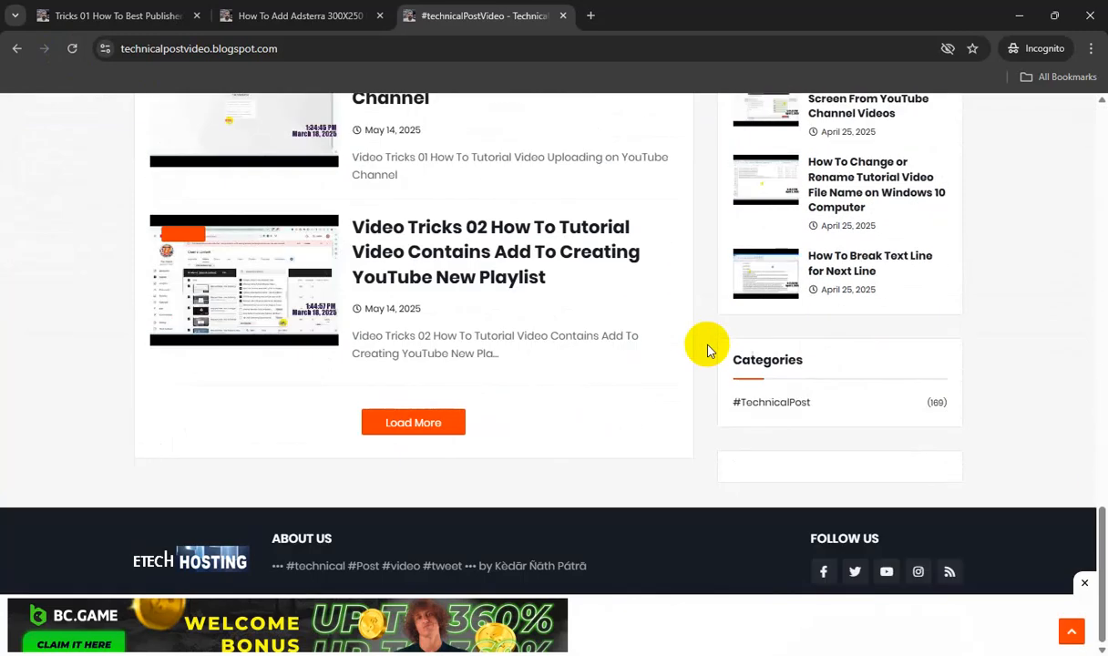
{"action": "scroll", "coordinate": [709, 351], "scroll_direction": "up", "scroll_amount": 15}
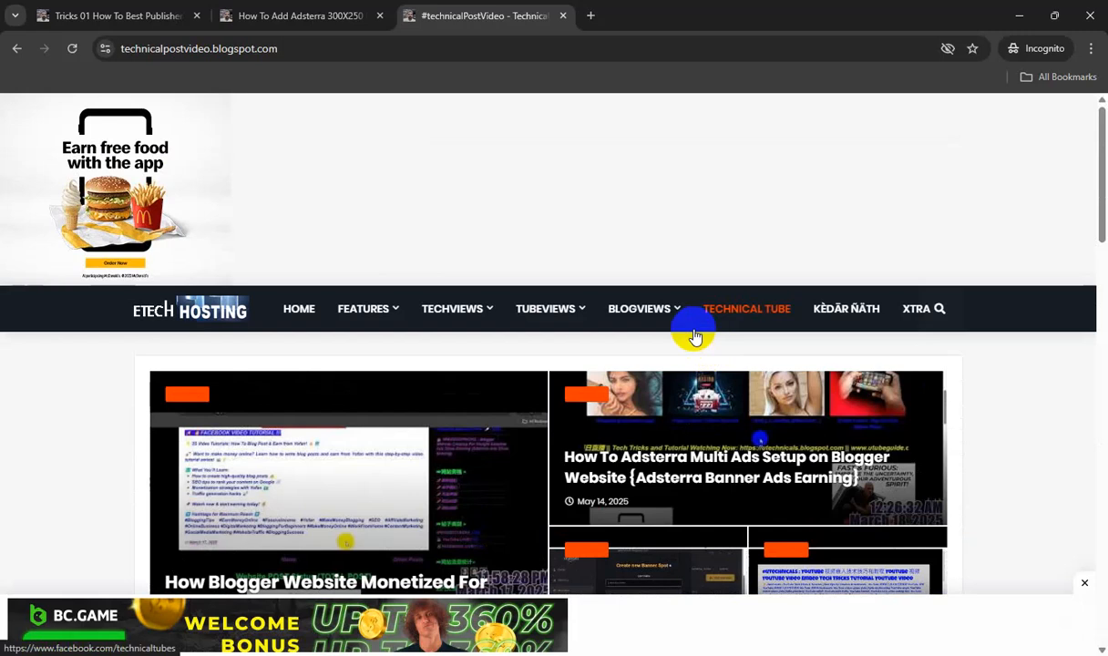
{"action": "scroll", "coordinate": [694, 338], "scroll_direction": "down", "scroll_amount": 10}
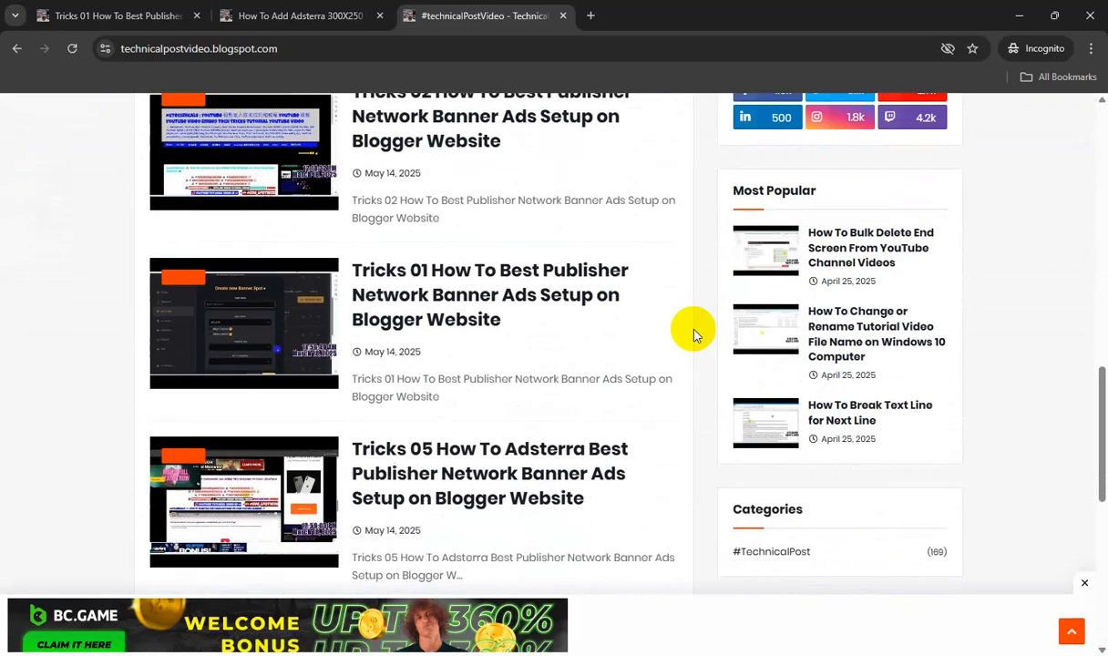
Open the post "How Blogger Website Monetized For Adsterra Ads Earning" and examine the ad placements throughout the page
{"action": "scroll", "coordinate": [695, 335], "scroll_direction": "up", "scroll_amount": 7}
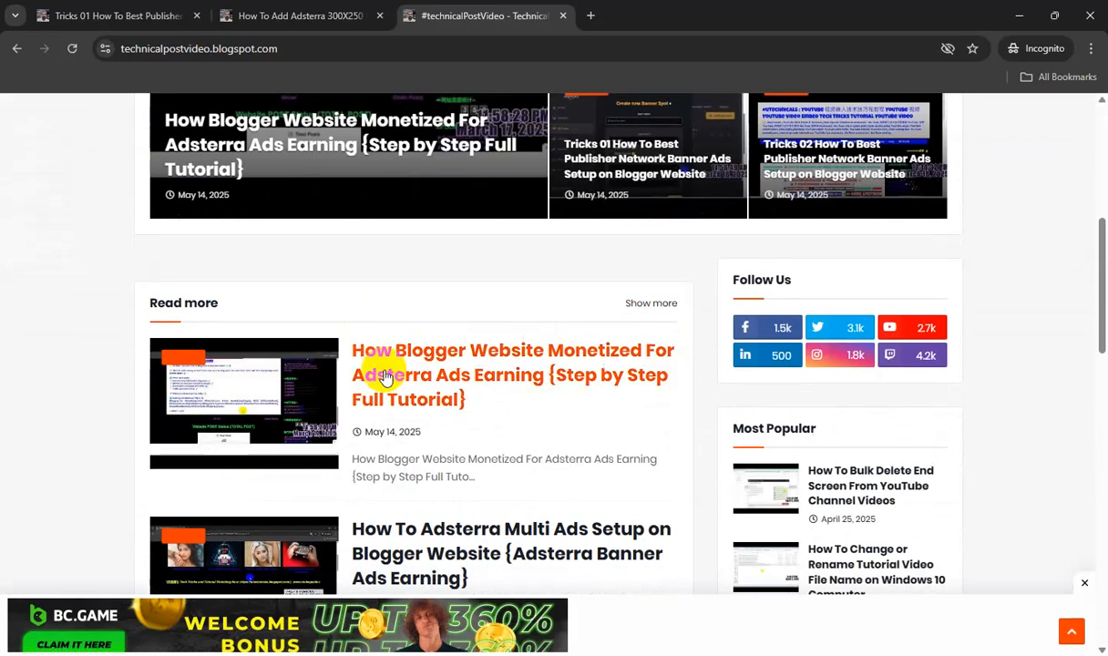
{"action": "left_click", "coordinate": [394, 356]}
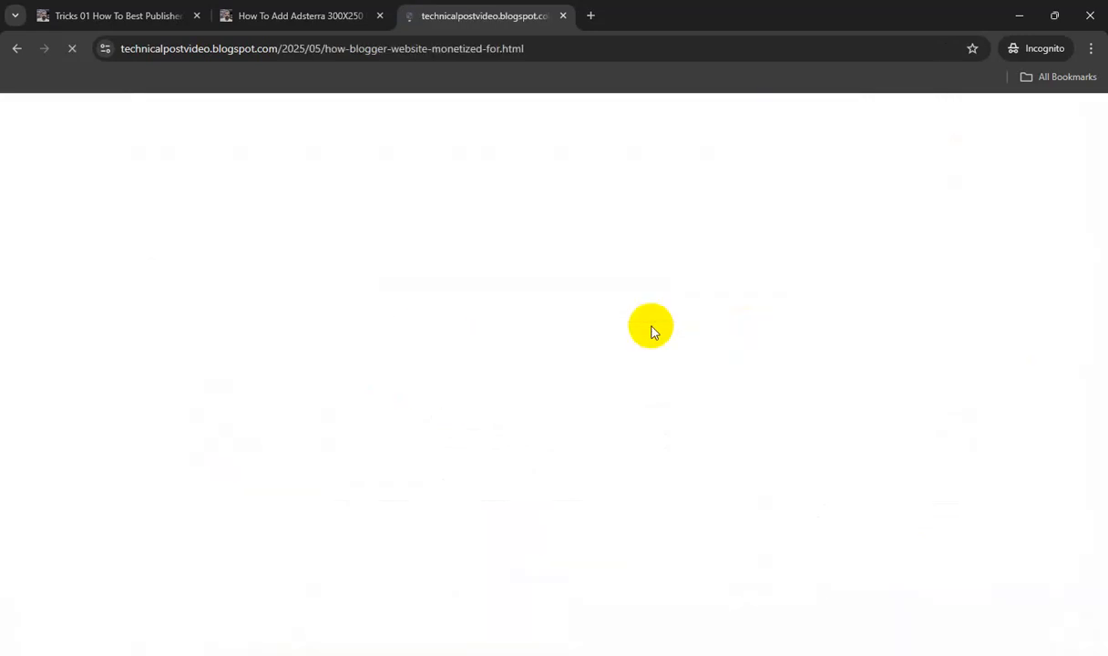
{"action": "scroll", "coordinate": [665, 328], "scroll_direction": "down", "scroll_amount": 3}
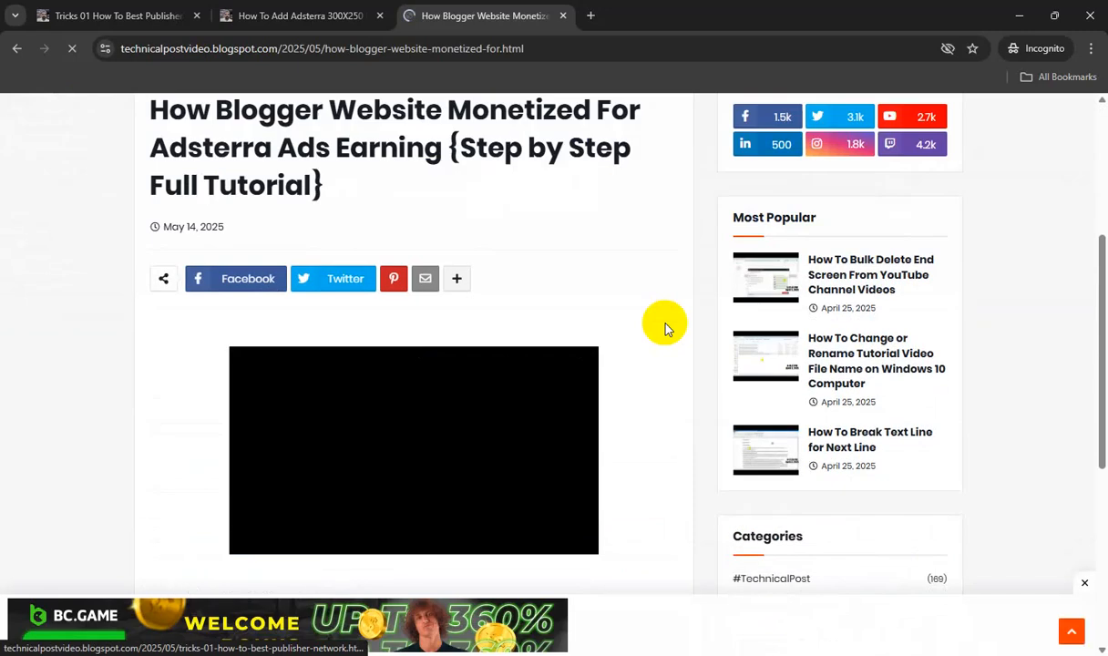
{"action": "scroll", "coordinate": [666, 329], "scroll_direction": "up", "scroll_amount": 3}
{"action": "mouse_move", "coordinate": [666, 329]}
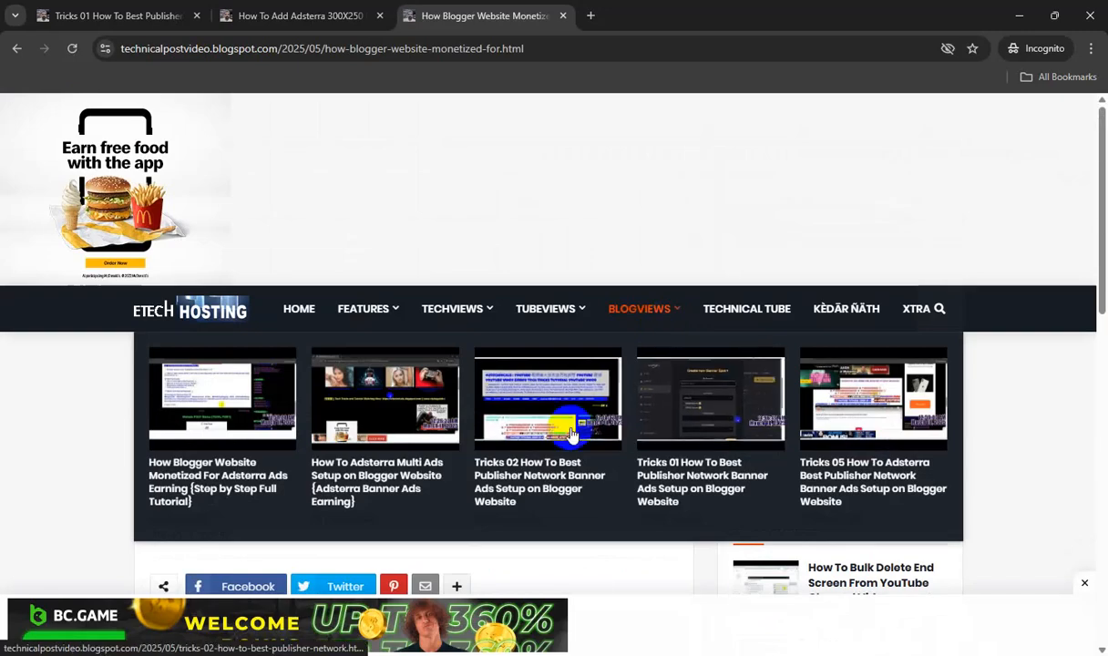
{"action": "scroll", "coordinate": [978, 429], "scroll_direction": "down", "scroll_amount": 3}
{"action": "scroll", "coordinate": [980, 430], "scroll_direction": "up", "scroll_amount": 3}
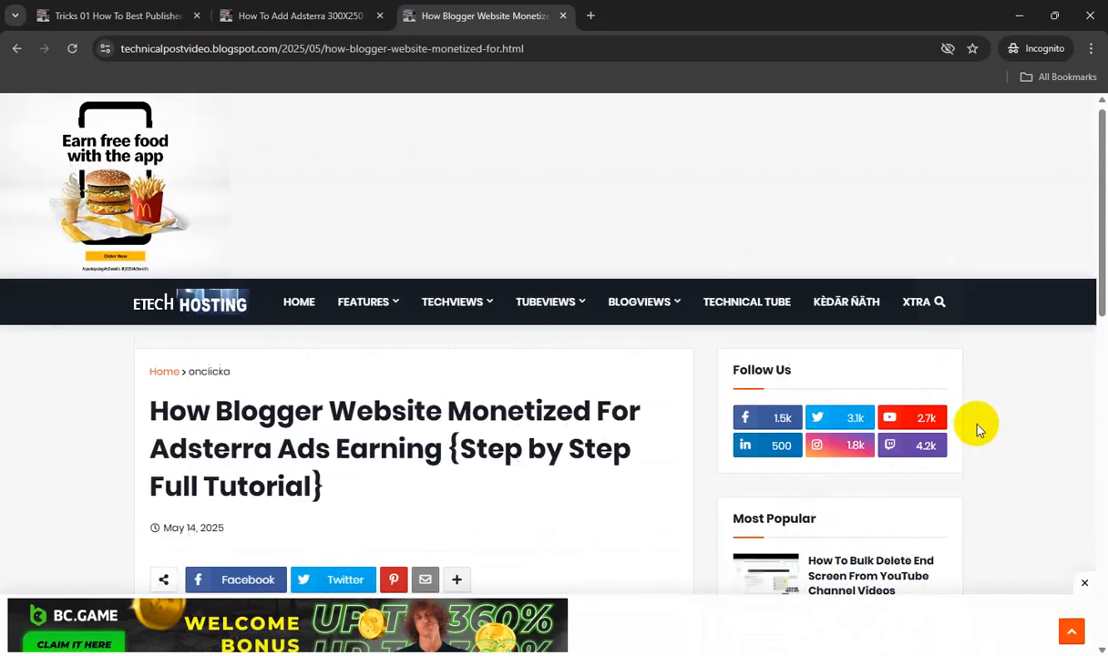
{"action": "scroll", "coordinate": [1096, 463], "scroll_direction": "down", "scroll_amount": 6}
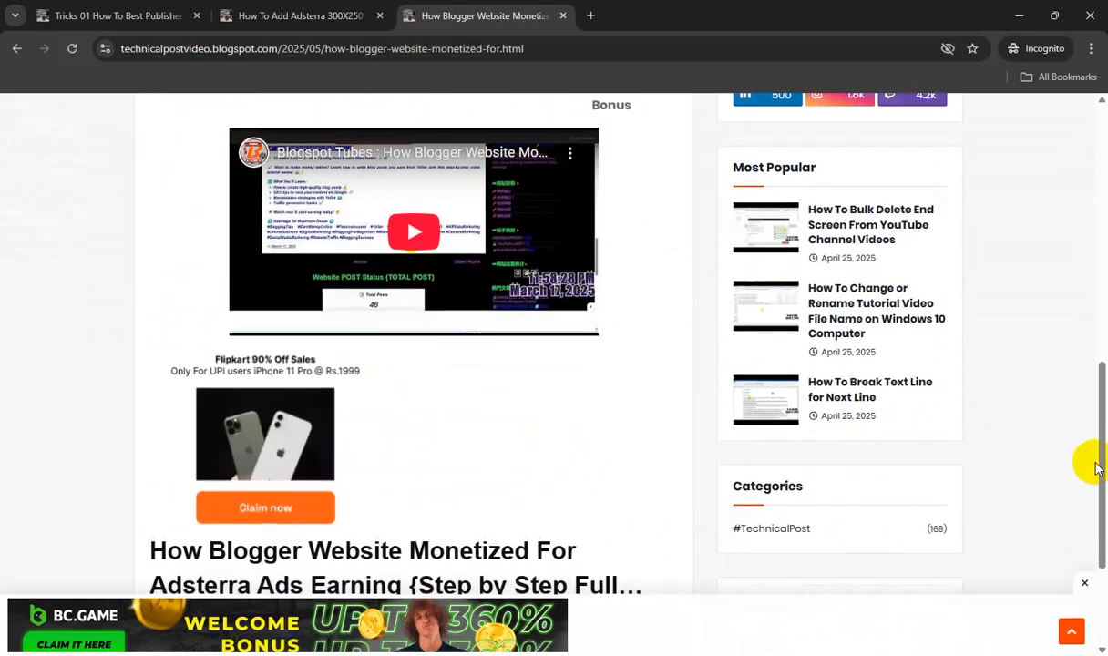
{"action": "scroll", "coordinate": [1095, 469], "scroll_direction": "down", "scroll_amount": 2}
{"action": "scroll", "coordinate": [1096, 469], "scroll_direction": "up", "scroll_amount": 10}
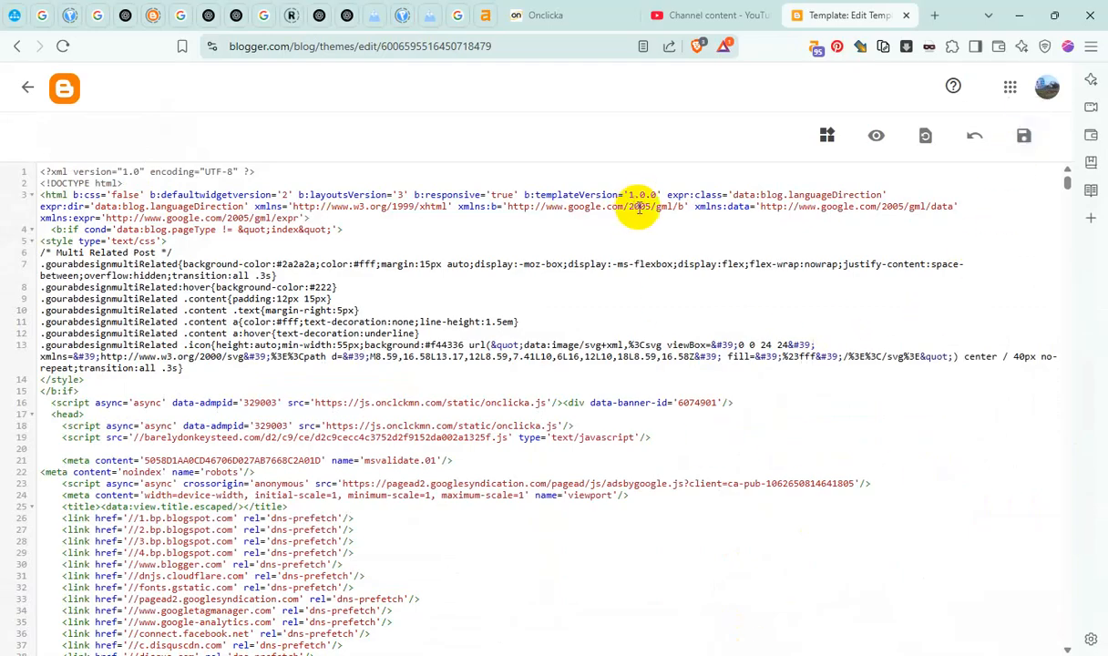
Switch to Onclicka, start a new banner spot for technicalpostvideo.blogspot.com, and open its size choices
{"action": "left_click", "coordinate": [558, 17]}
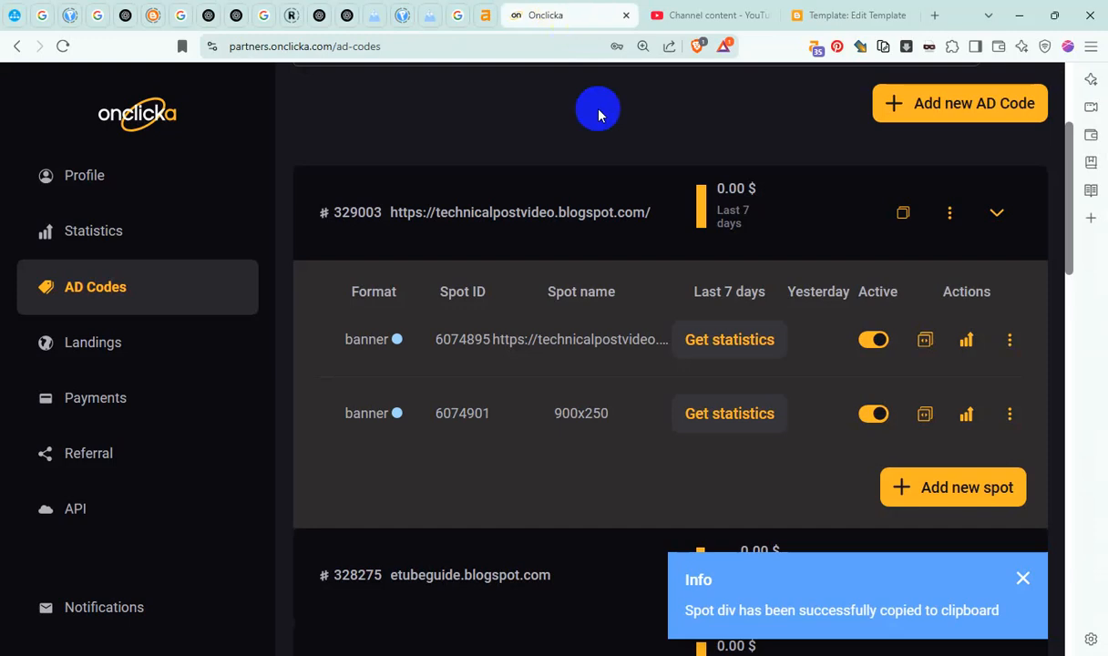
{"action": "left_click", "coordinate": [957, 491]}
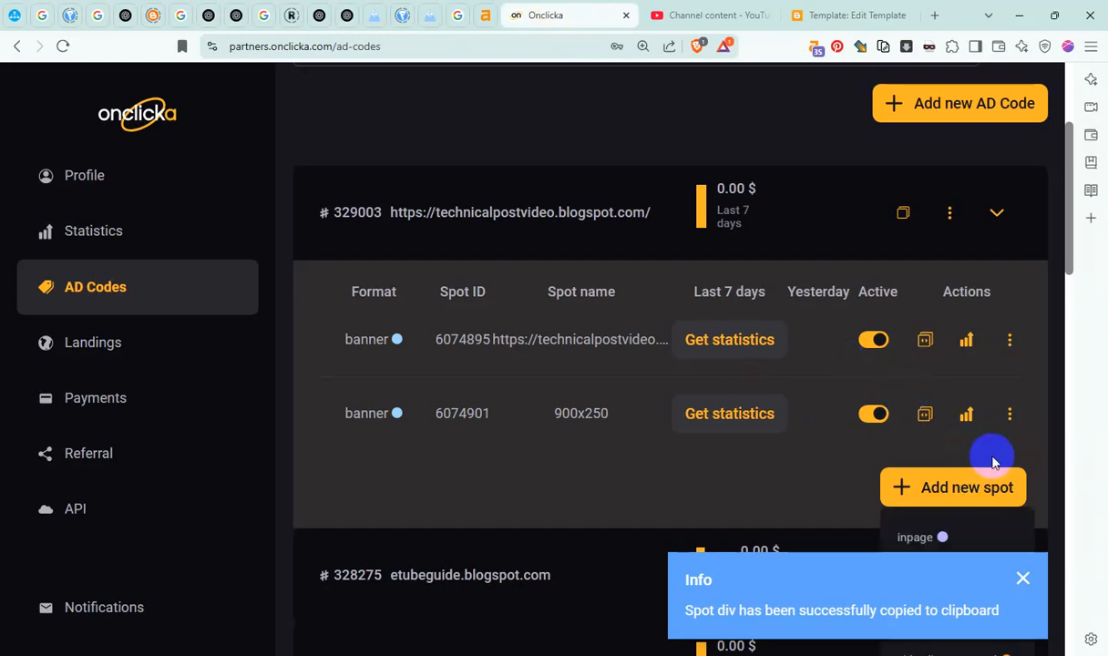
{"action": "left_click", "coordinate": [875, 417]}
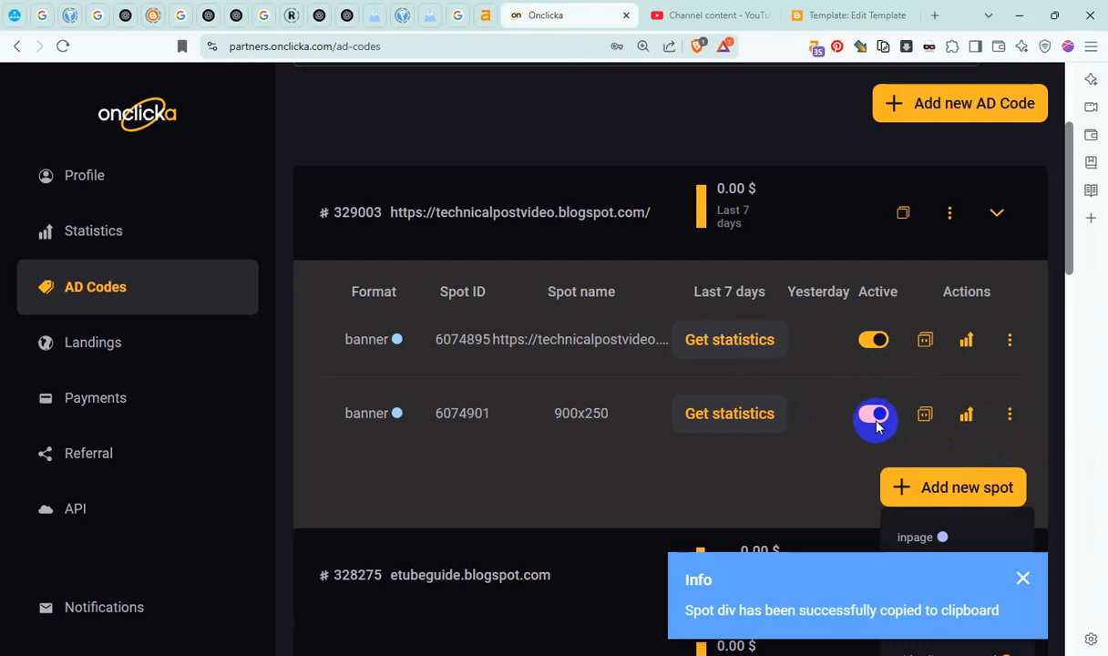
{"action": "left_click", "coordinate": [1023, 578]}
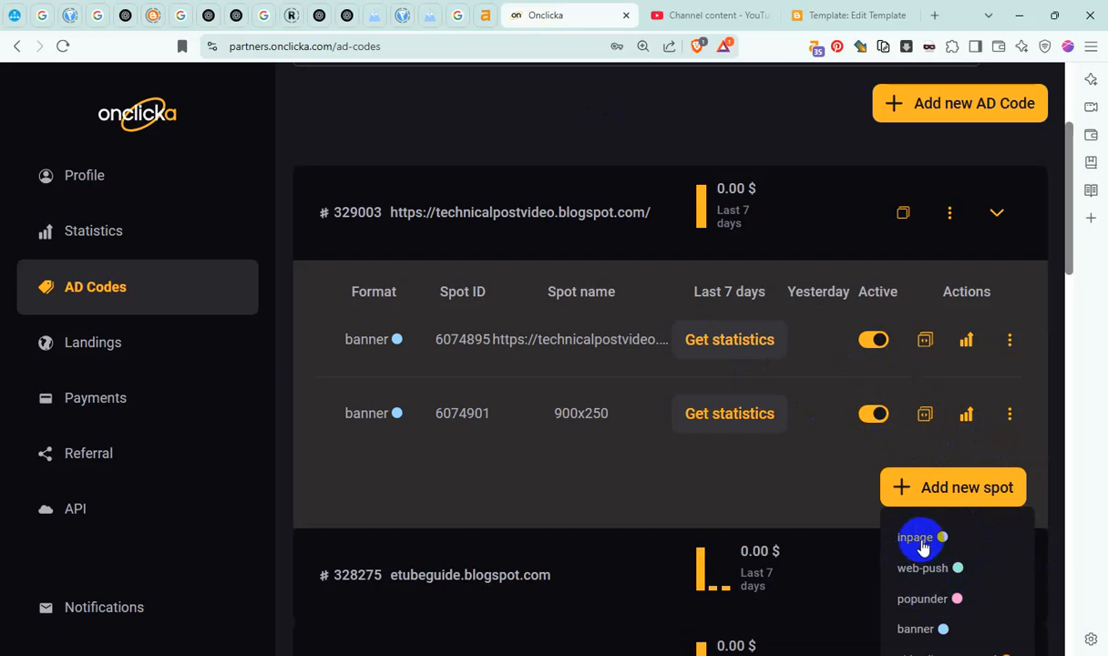
{"action": "left_click", "coordinate": [917, 630]}
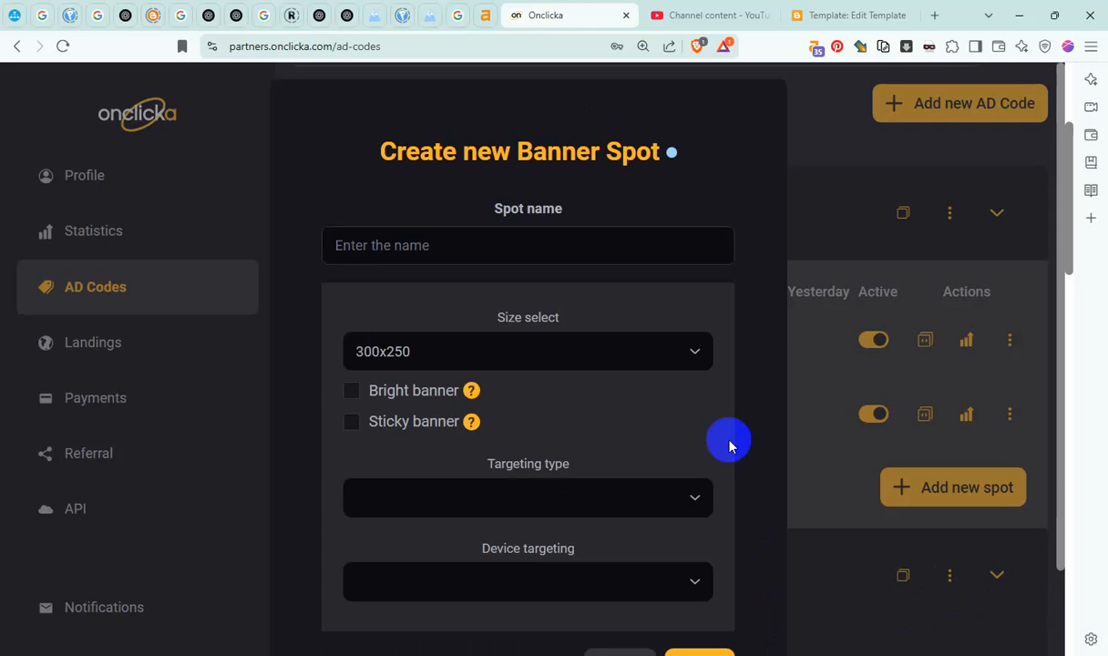
{"action": "left_click", "coordinate": [684, 351]}
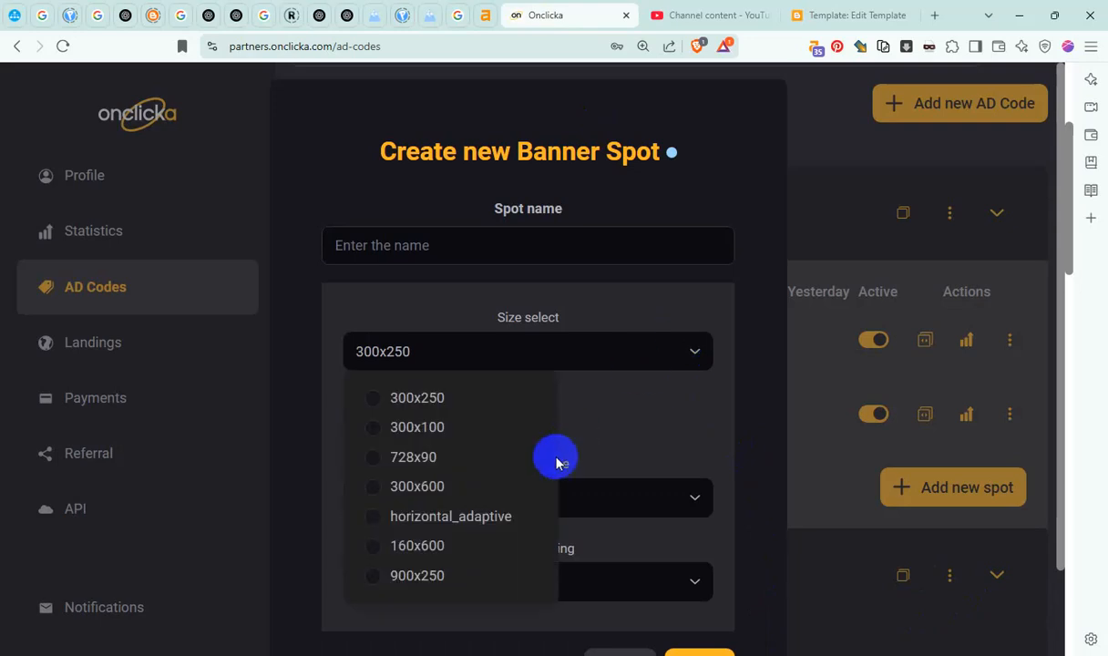